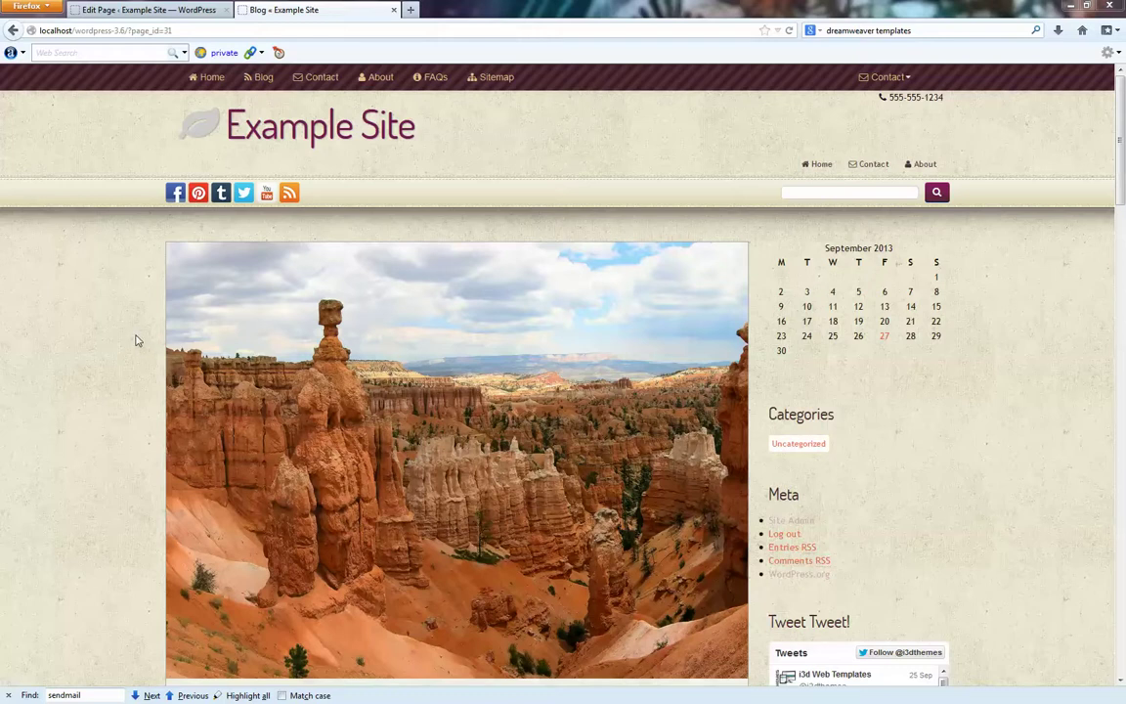
# Examine the live blog page's post listing, checking how large the featured images appear in each row.
pyautogui.scroll(-2, 137, 323)
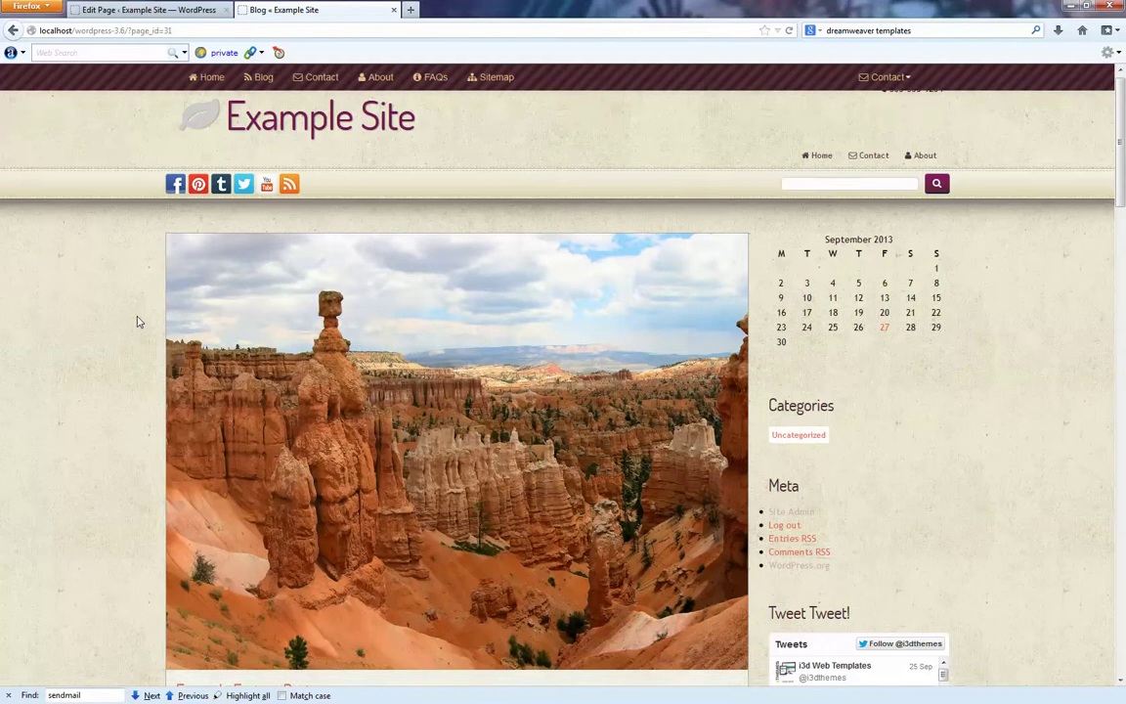
pyautogui.scroll(-3, 142, 307)
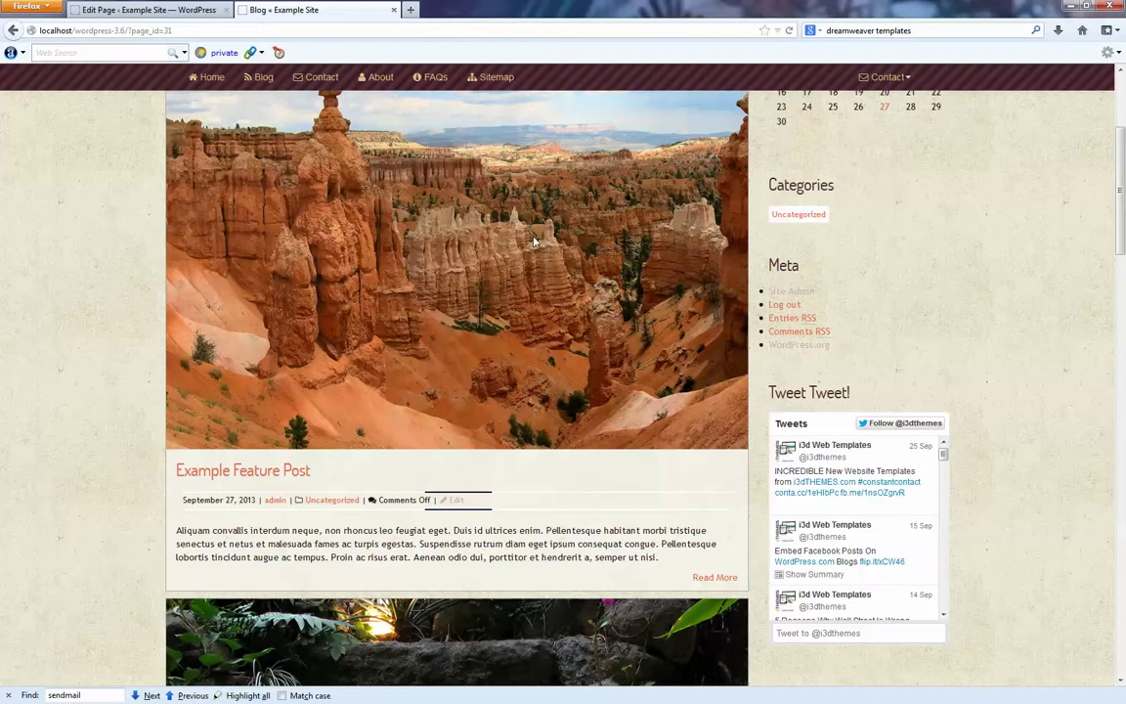
pyautogui.scroll(-7, 535, 241)
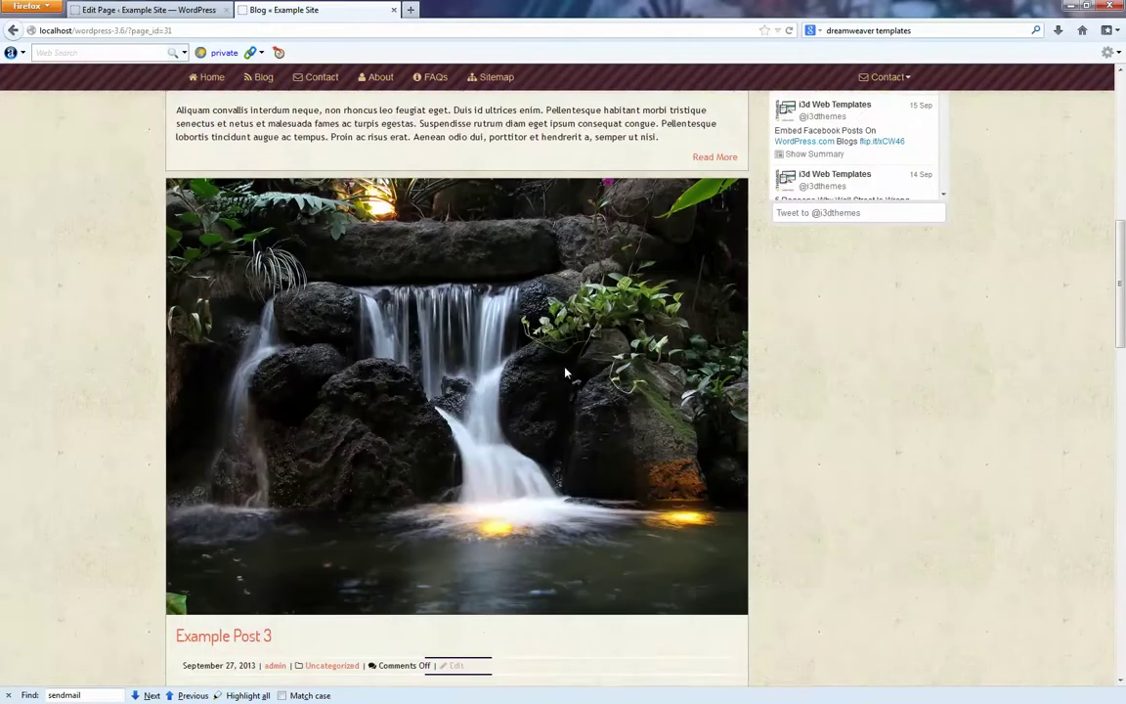
pyautogui.scroll(-7, 565, 373)
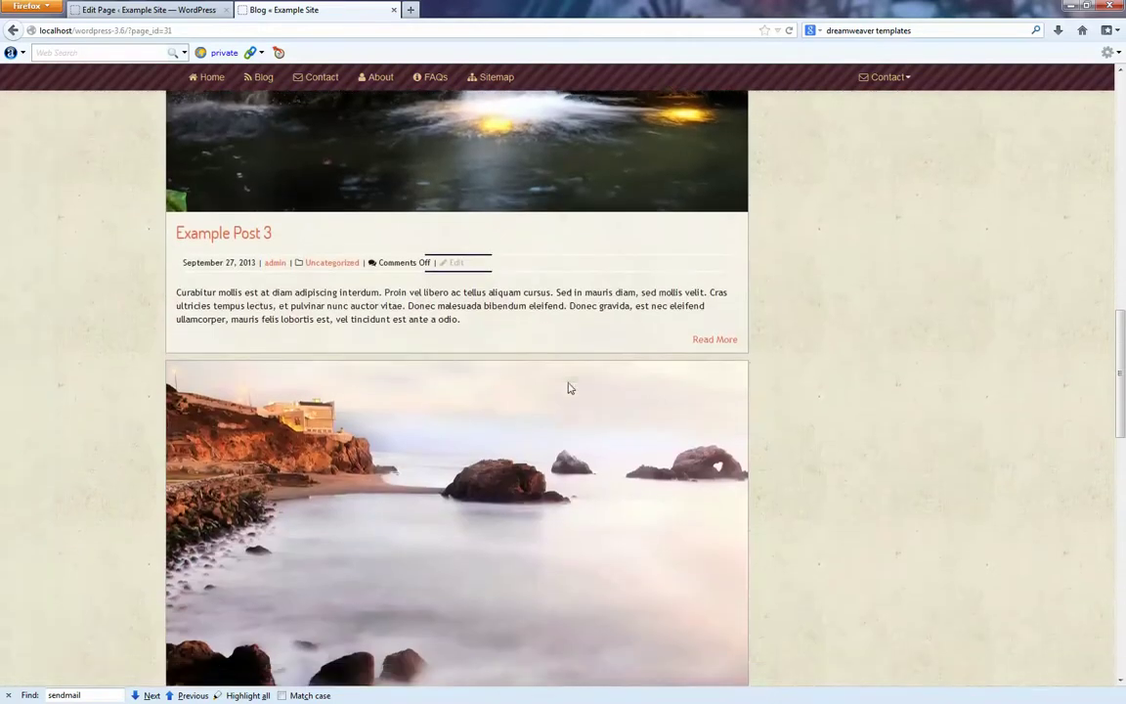
pyautogui.scroll(-7, 568, 388)
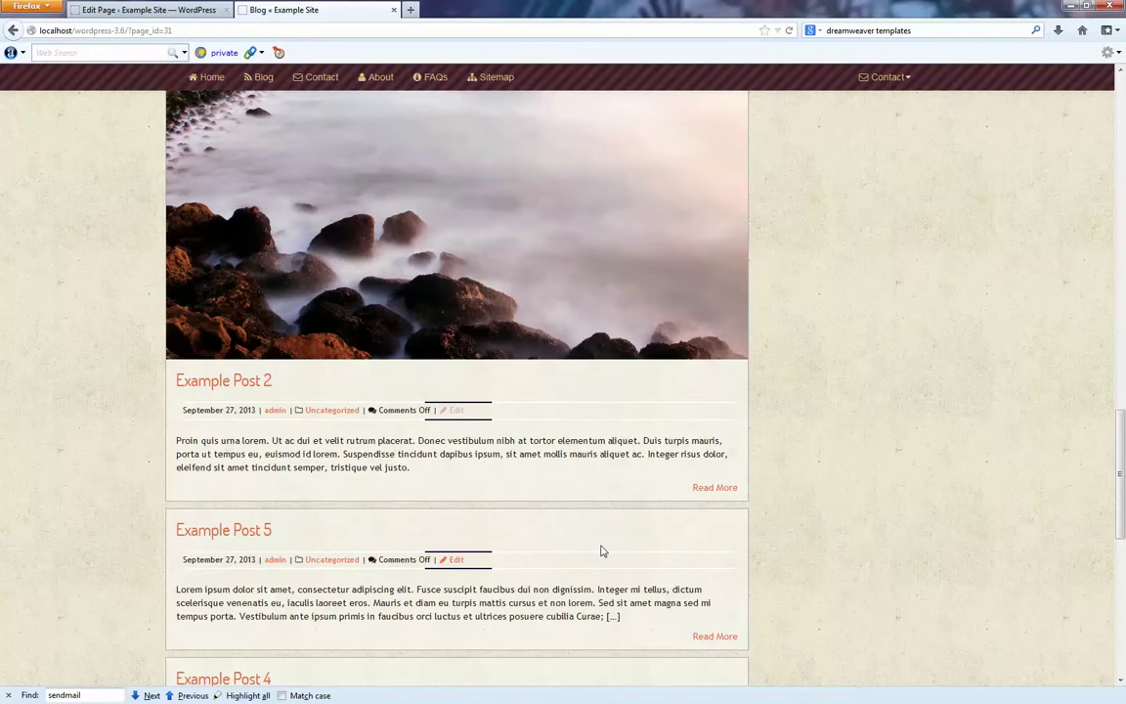
pyautogui.scroll(11, 602, 551)
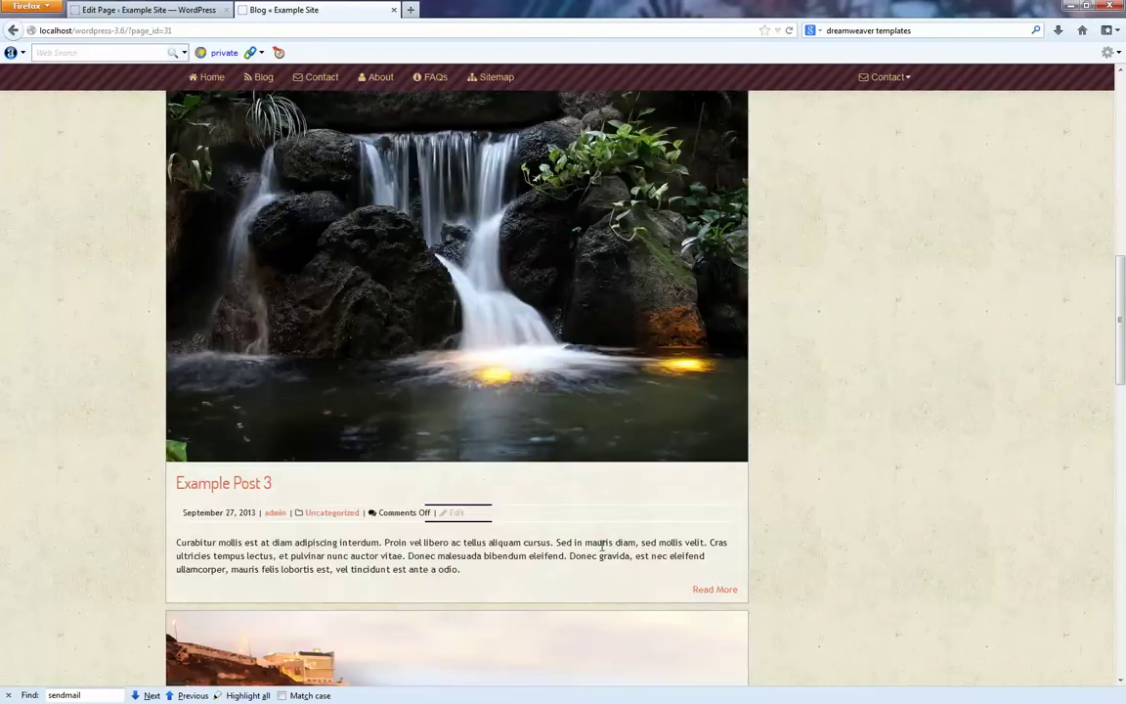
pyautogui.scroll(12, 382, 390)
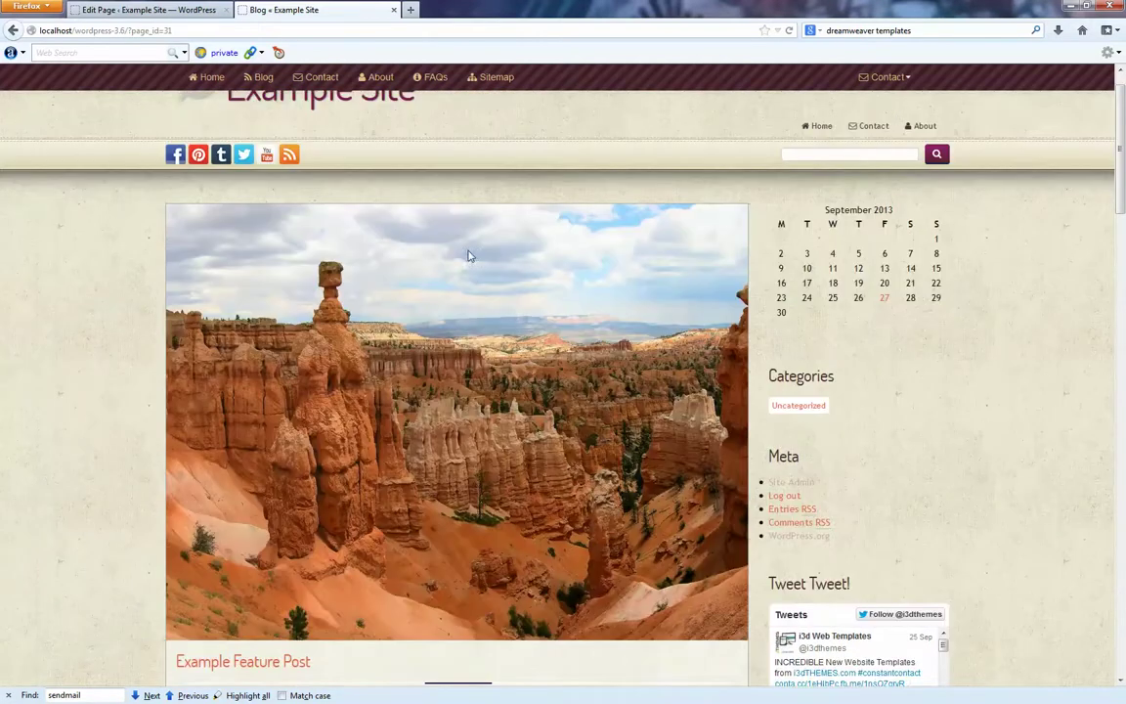
pyautogui.scroll(1, 469, 257)
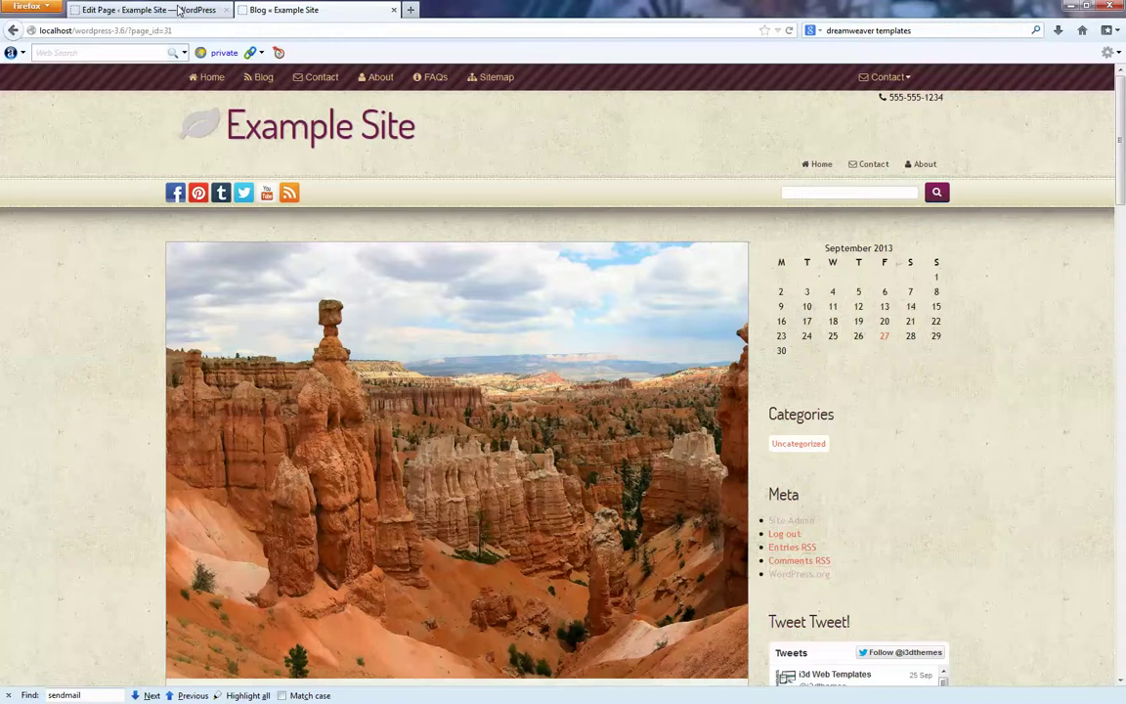
# Set the Blog page's image size to Medium, update the page and reload the live blog to check it.
pyautogui.click(179, 11)
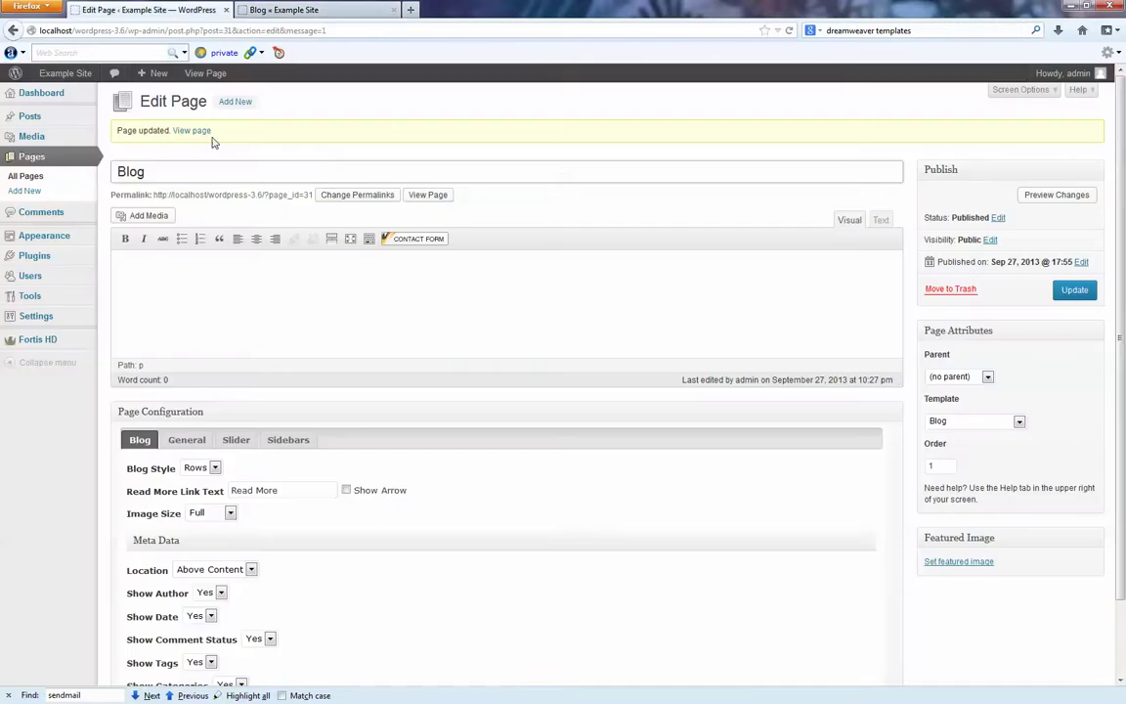
pyautogui.click(226, 512)
pyautogui.click(204, 541)
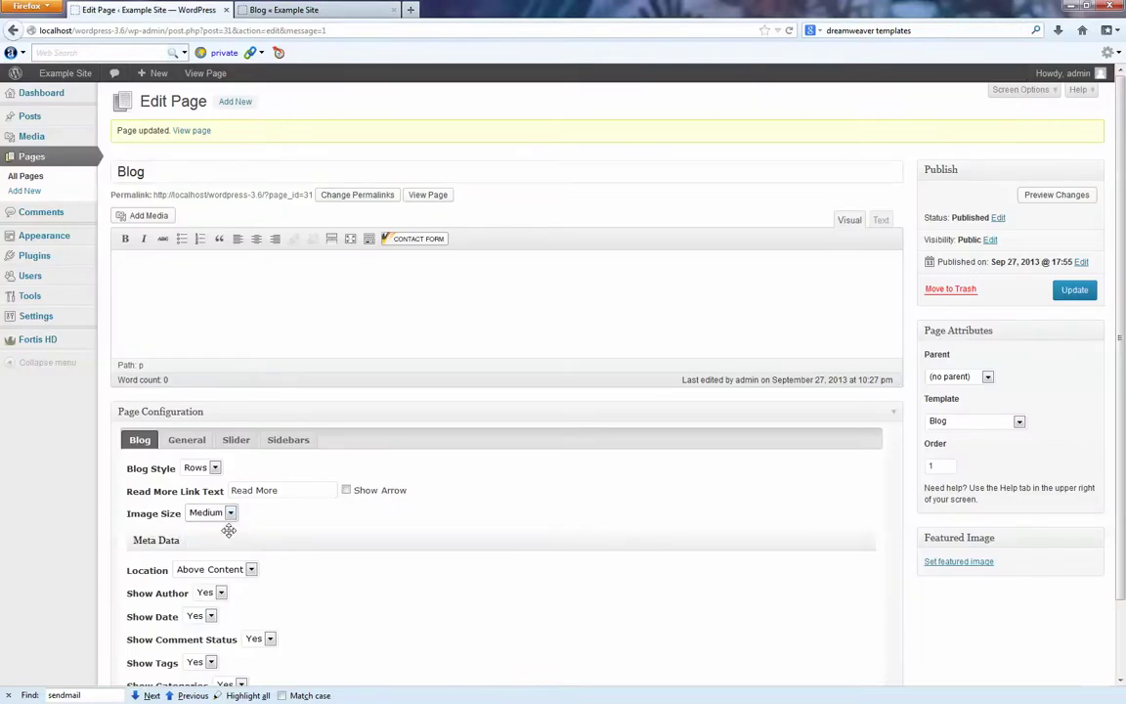
pyautogui.click(1075, 289)
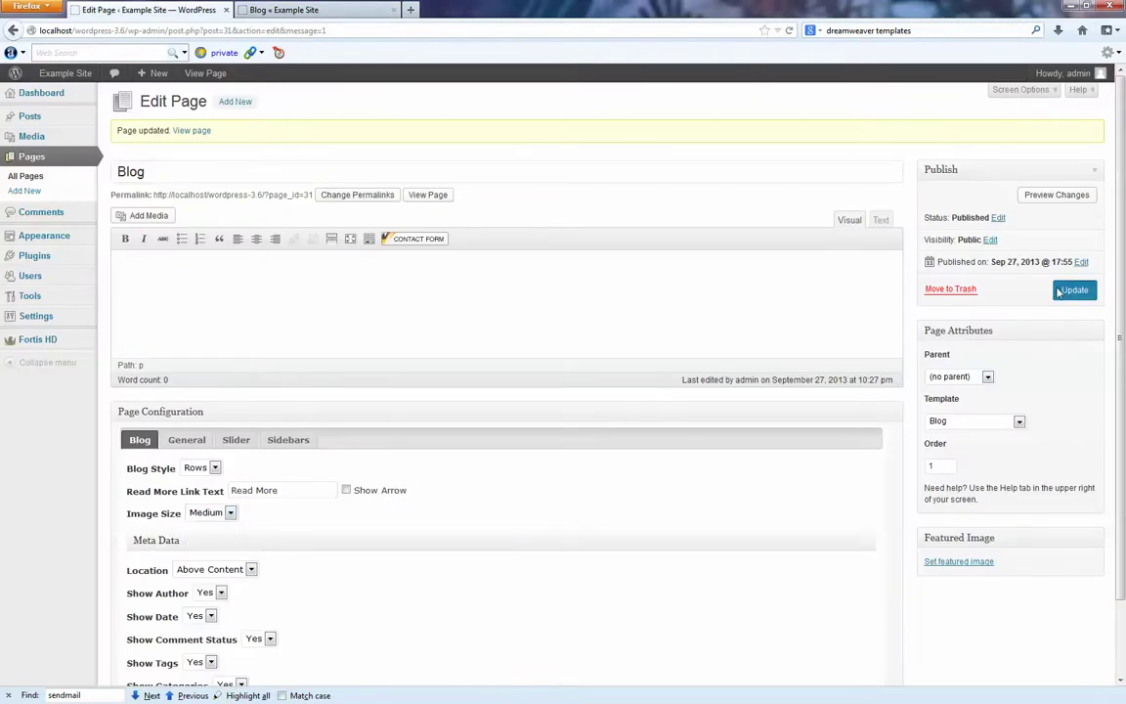
pyautogui.click(292, 9)
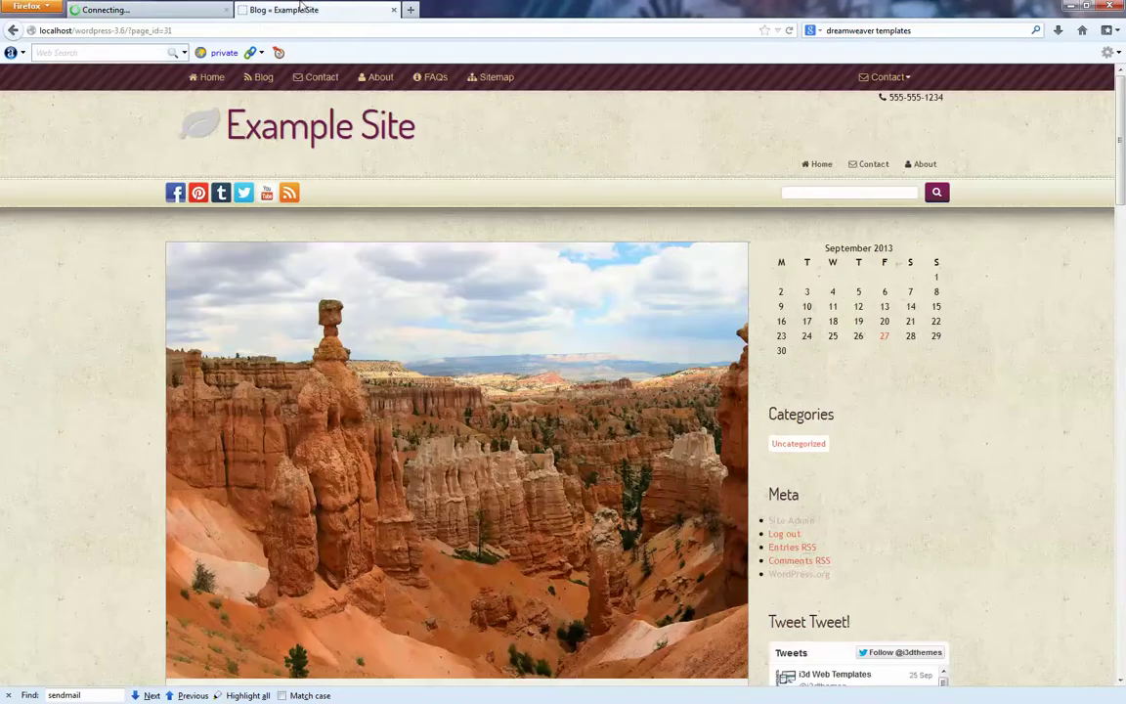
pyautogui.click(790, 30)
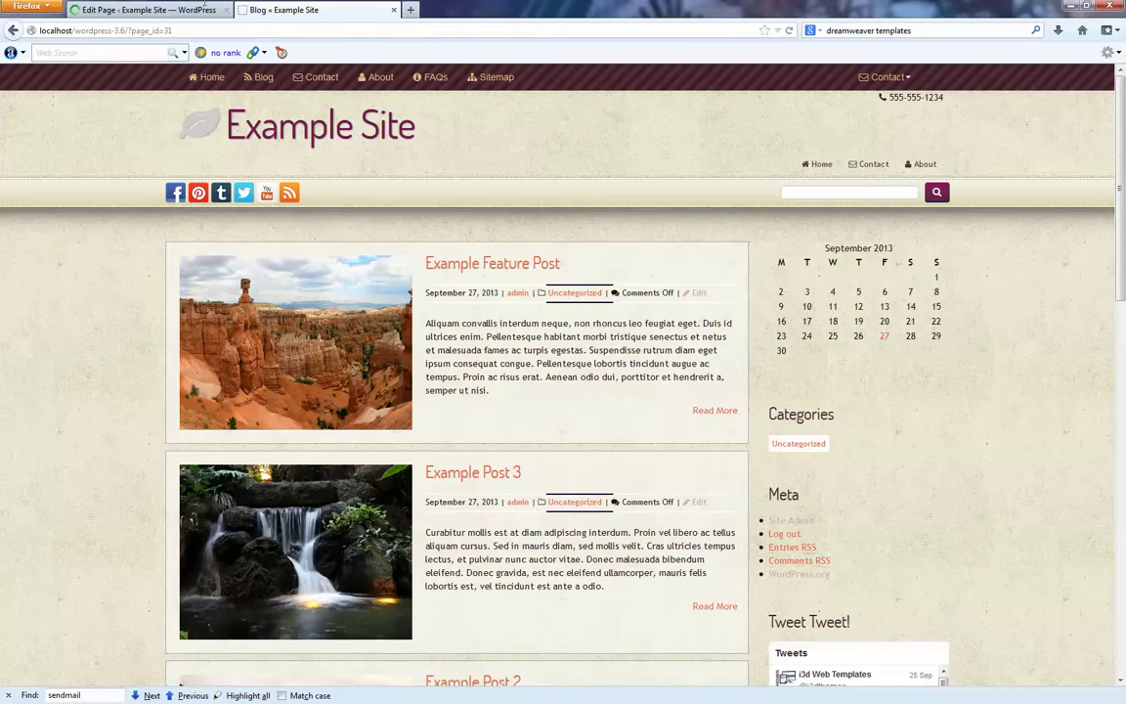
# Set the Blog page's image size to Small, update the page and reload the live blog to check it.
pyautogui.click(165, 8)
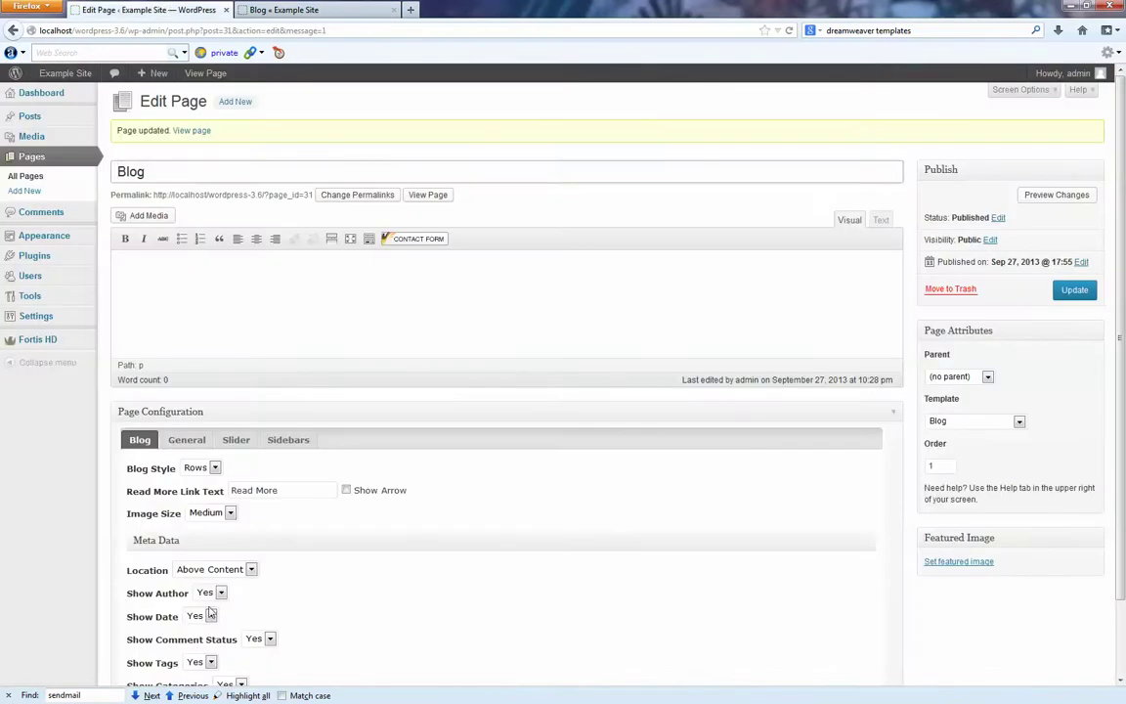
pyautogui.click(213, 513)
pyautogui.click(205, 551)
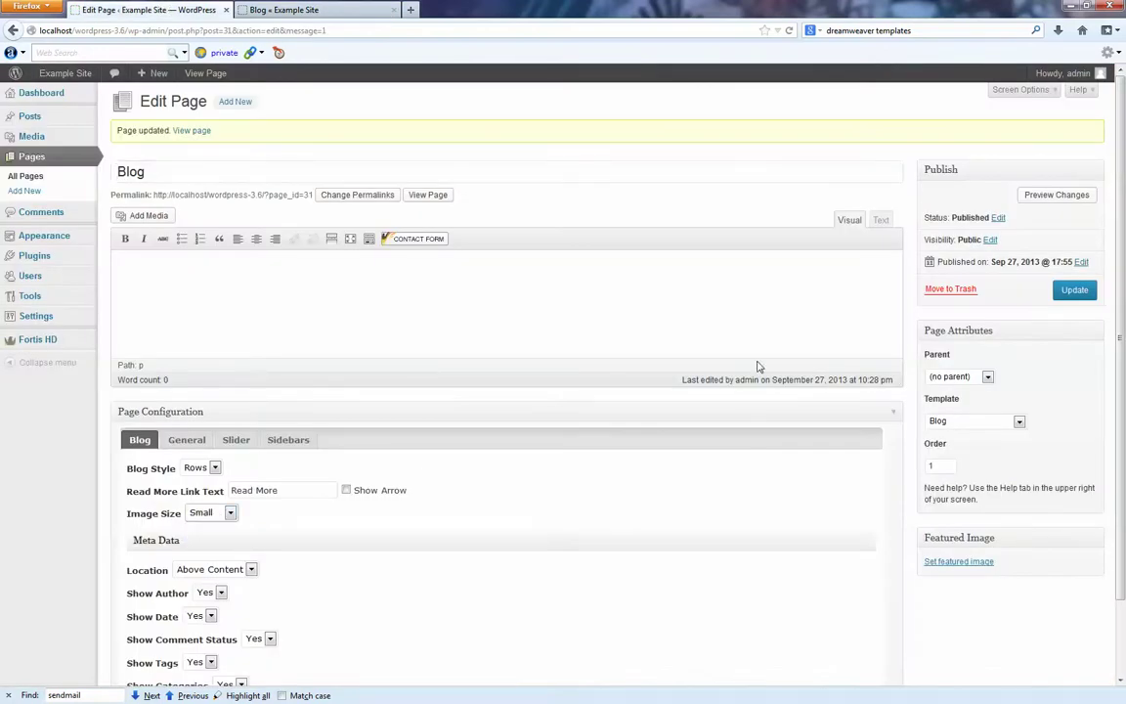
pyautogui.click(1072, 290)
pyautogui.click(298, 10)
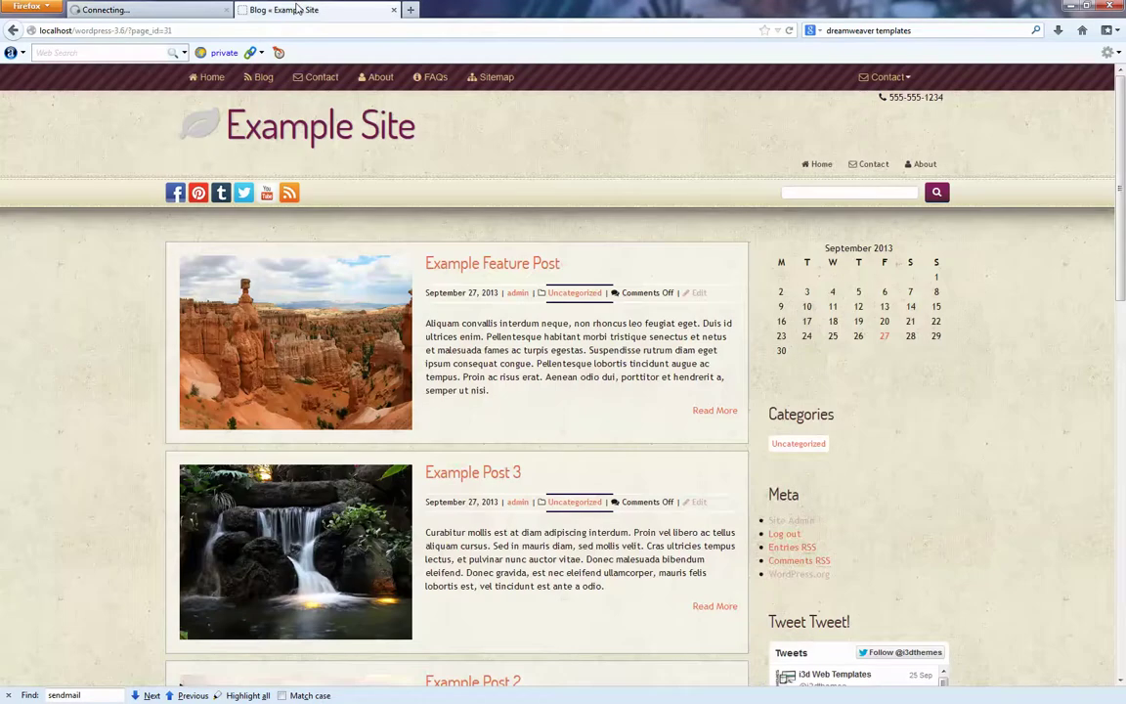
pyautogui.click(791, 31)
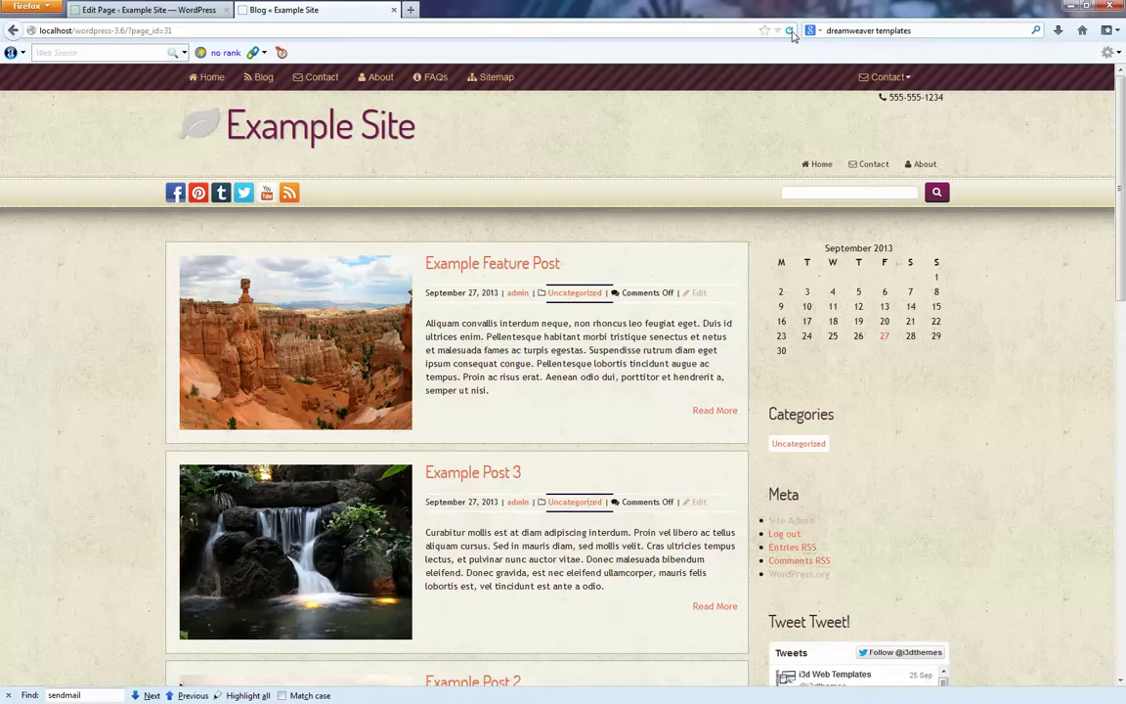
pyautogui.click(791, 31)
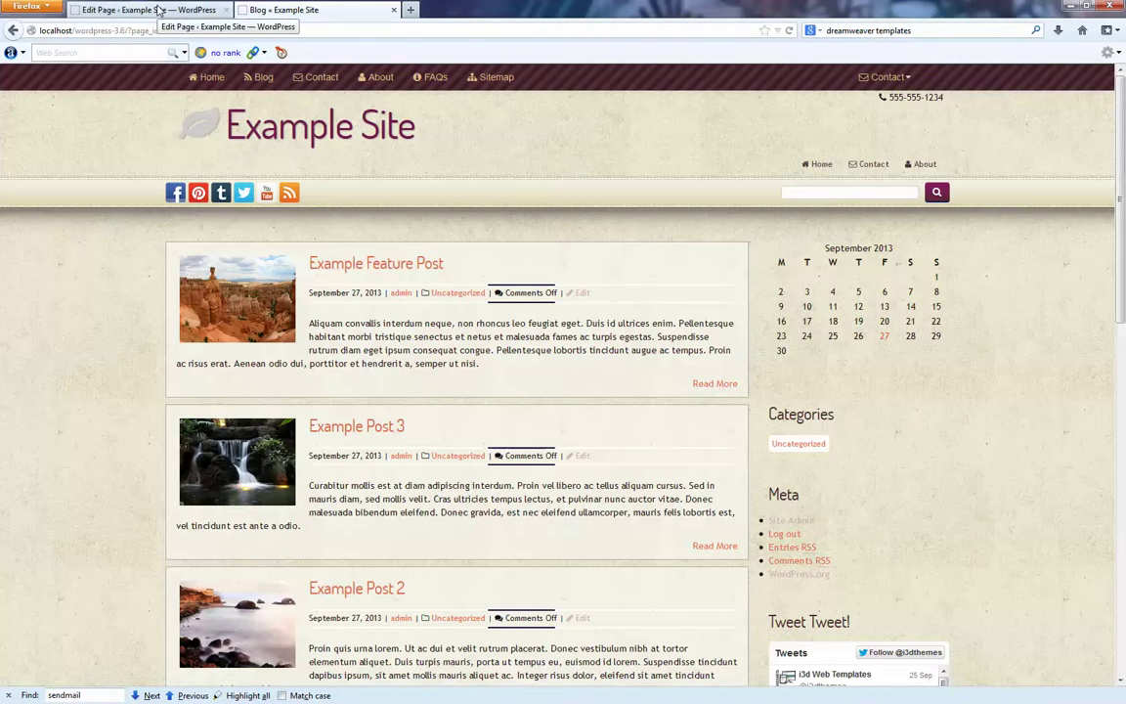
# Change the Blog page's blog style to Grid, update the page and reload the live blog.
pyautogui.click(159, 10)
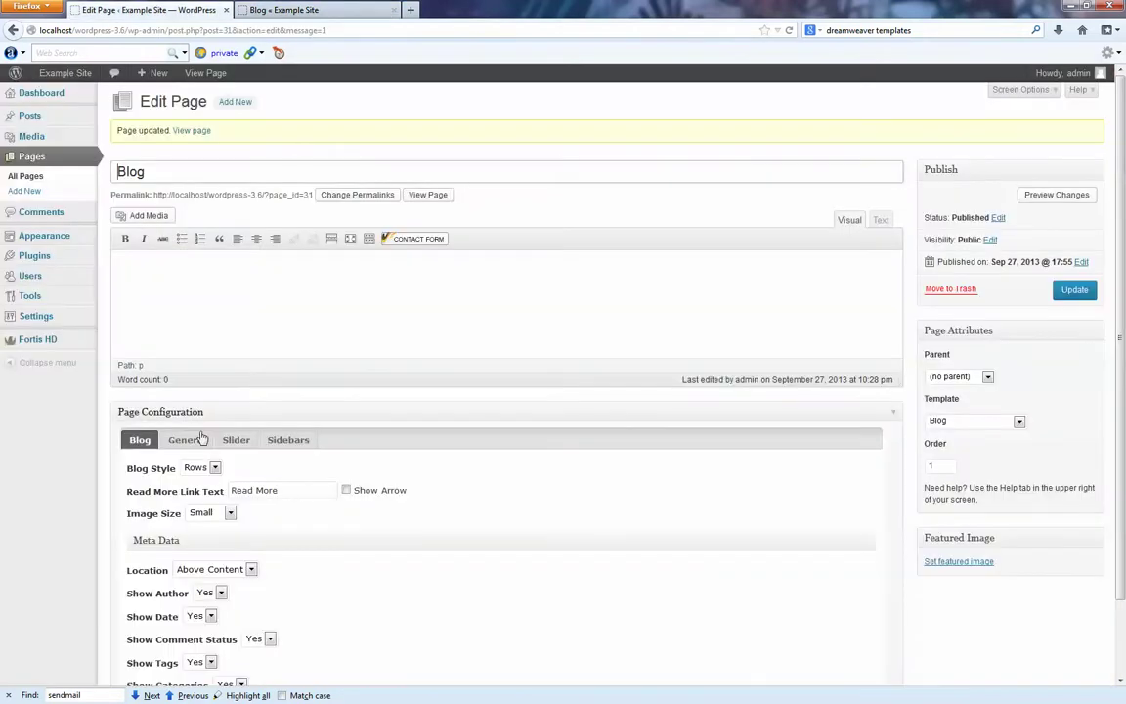
pyautogui.click(208, 468)
pyautogui.click(191, 491)
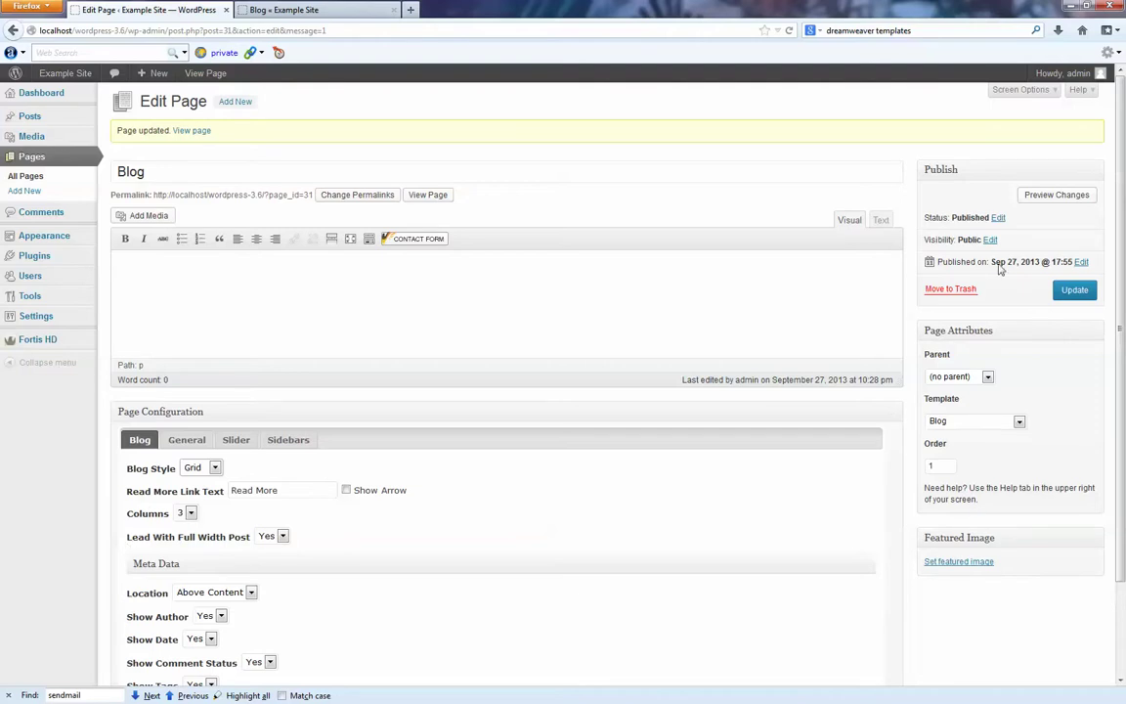
pyautogui.click(1074, 290)
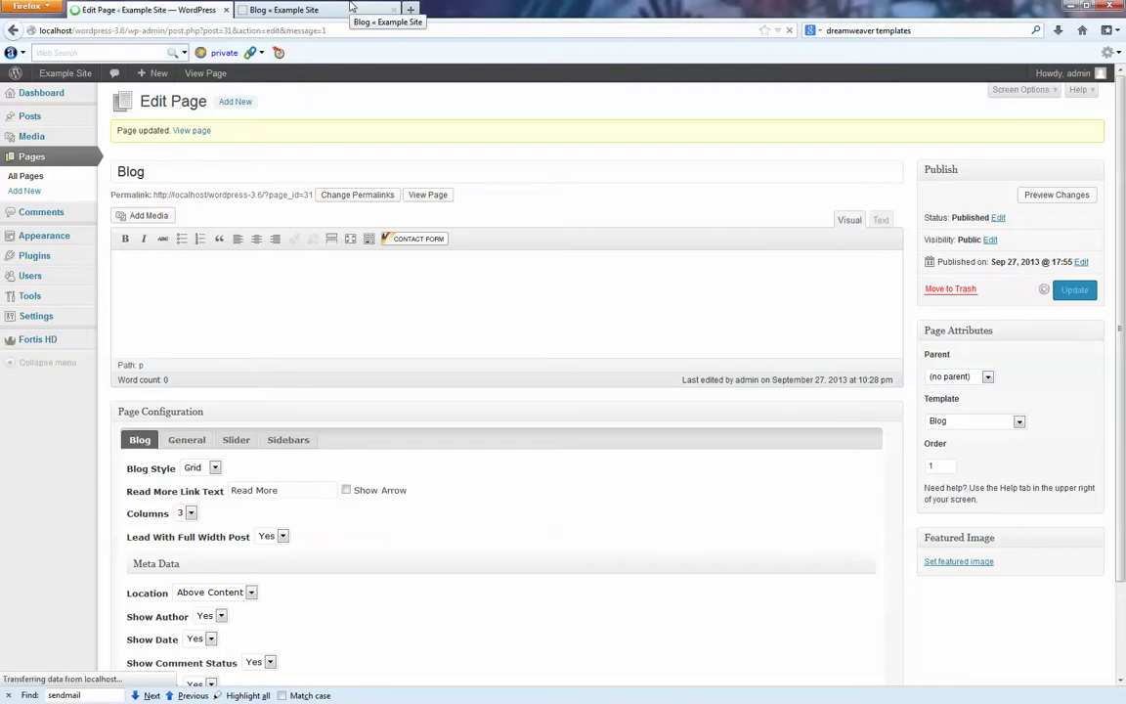
pyautogui.click(352, 8)
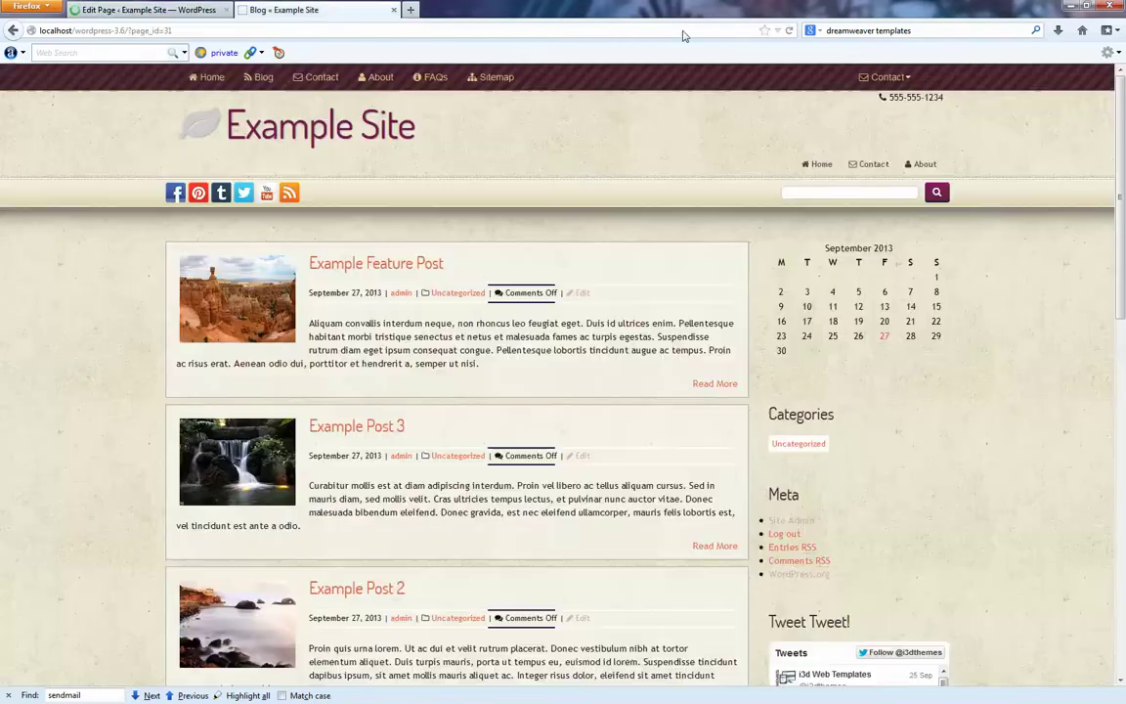
pyautogui.click(789, 30)
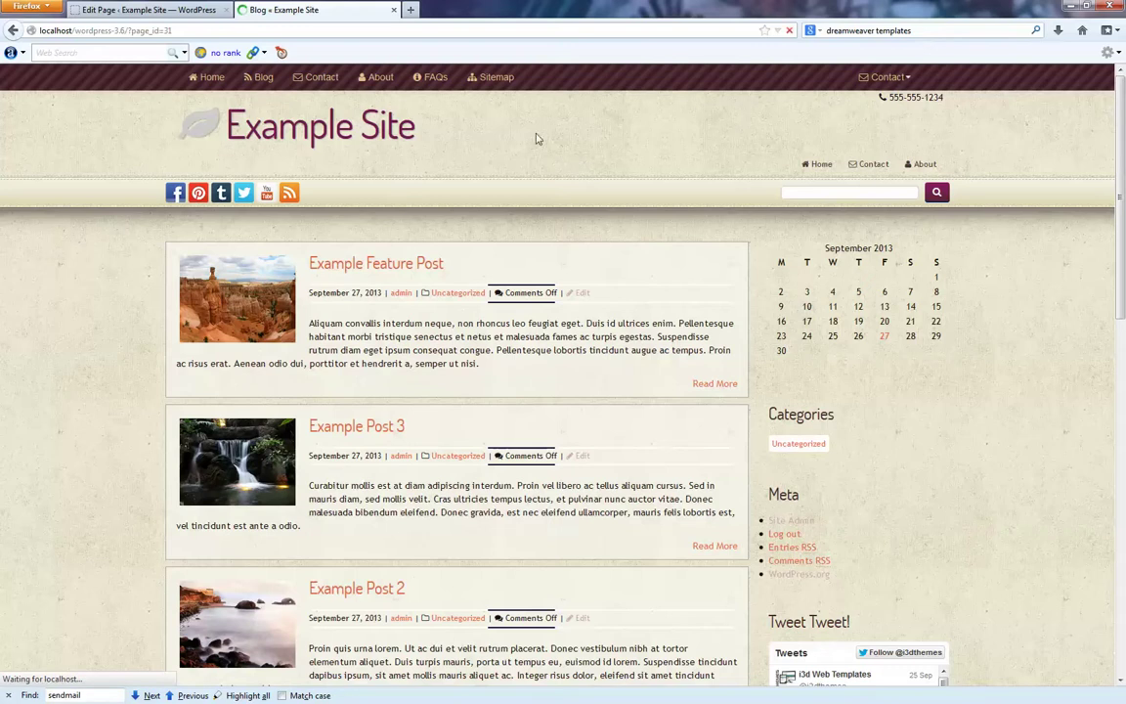
# Examine the grid layout of the live blog, from the full-width lead post through the columns of posts beneath it.
pyautogui.scroll(-10, 575, 391)
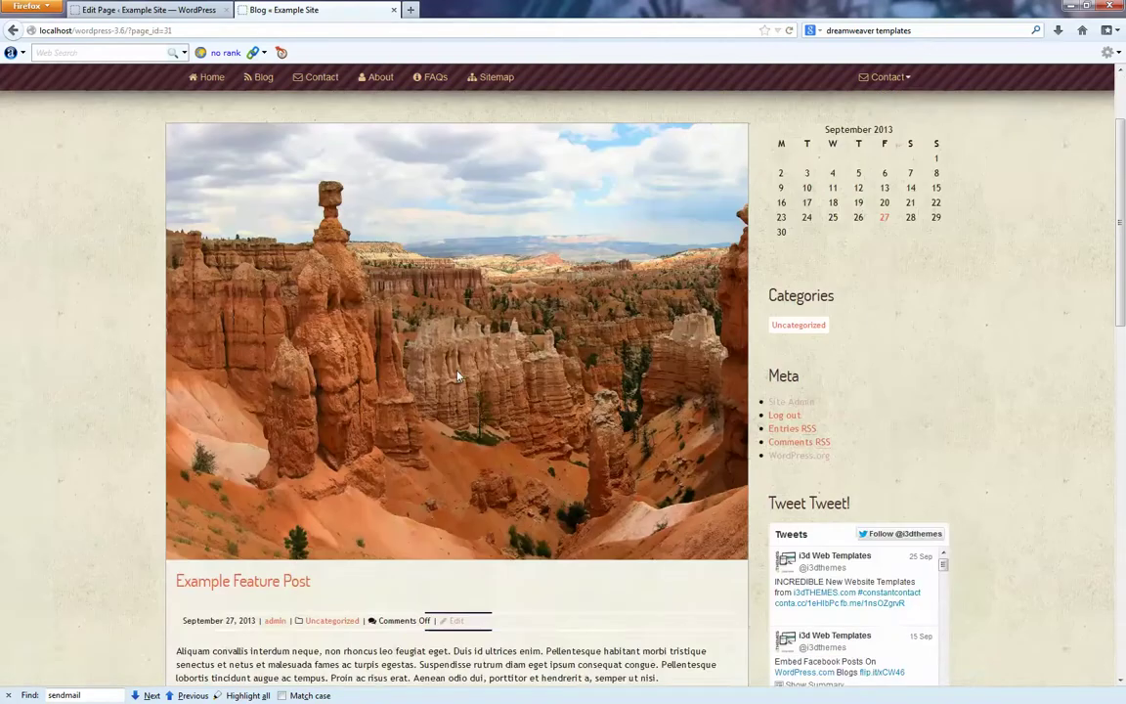
pyautogui.scroll(-3, 313, 405)
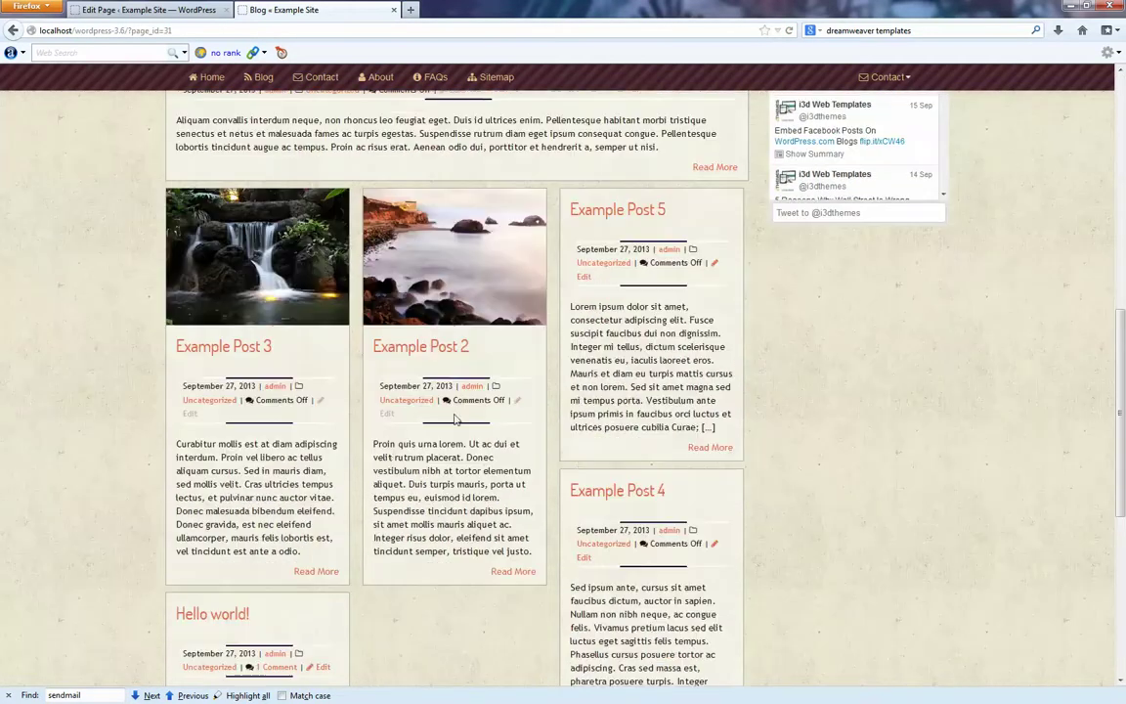
pyautogui.scroll(-4, 691, 564)
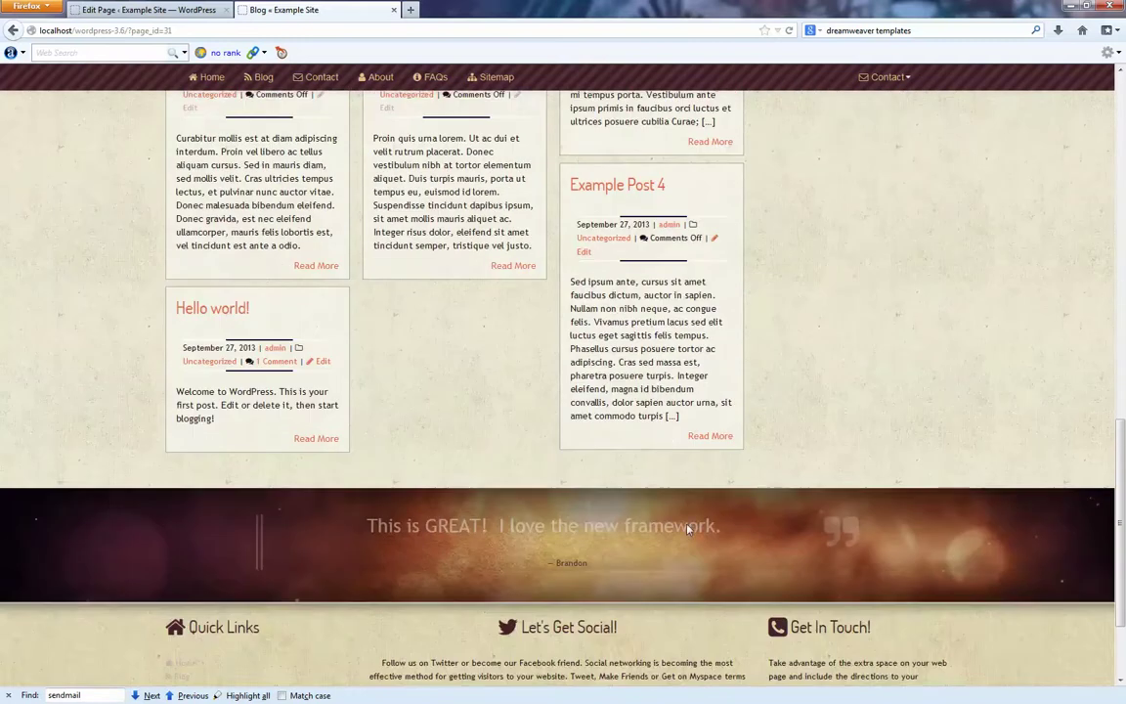
pyautogui.scroll(2, 666, 435)
pyautogui.scroll(2, 448, 401)
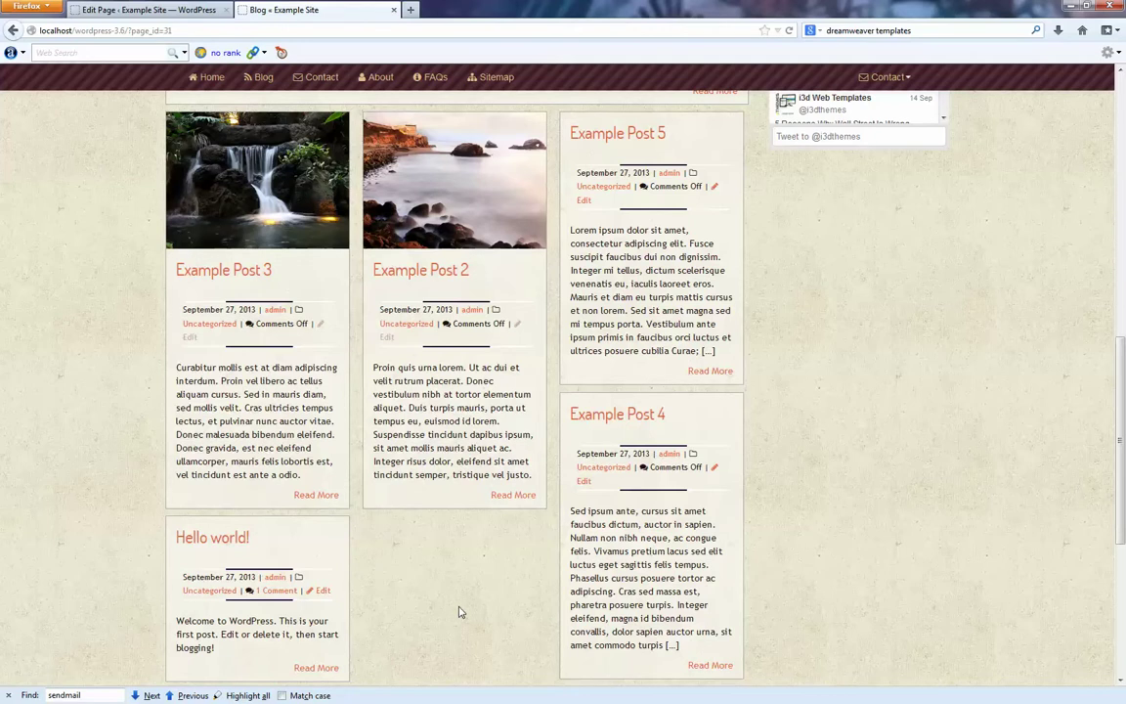
pyautogui.scroll(2, 463, 601)
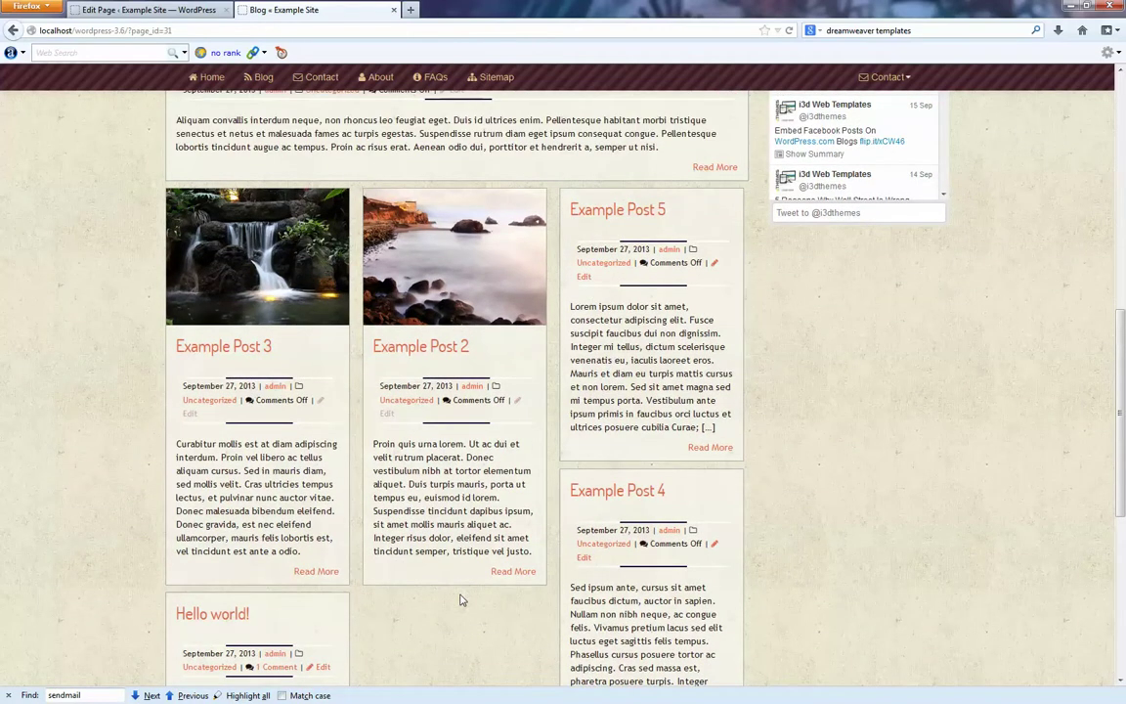
pyautogui.scroll(8, 463, 600)
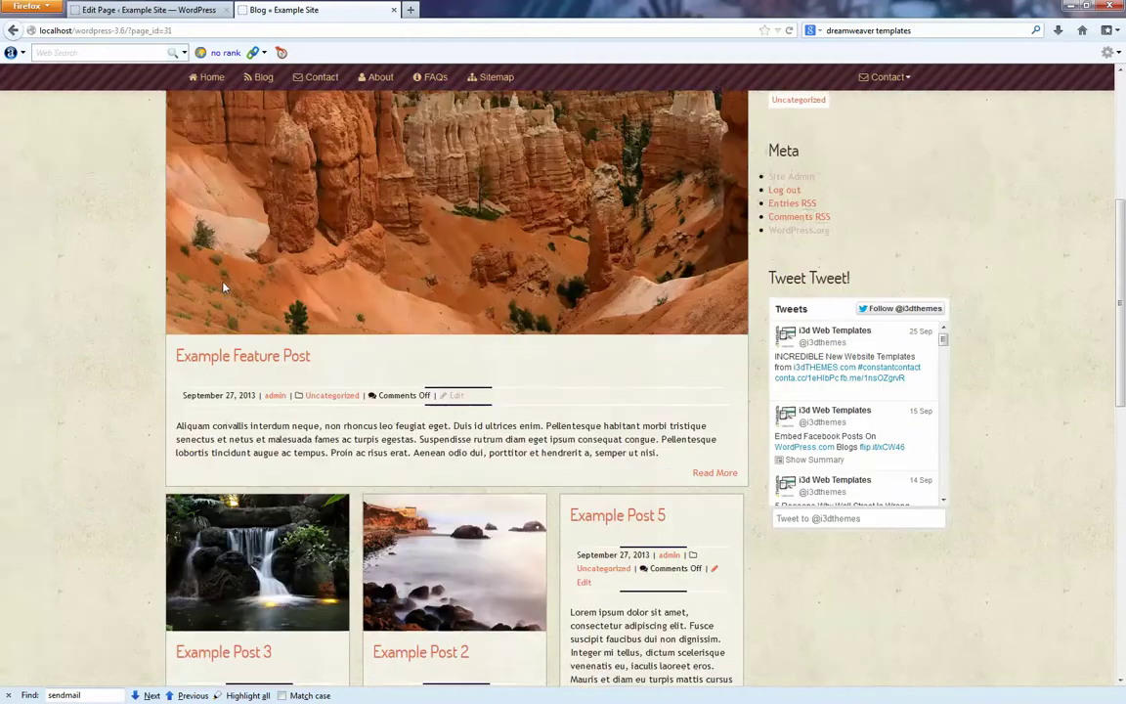
pyautogui.scroll(5, 221, 294)
# Set the Blog page's grid to 2 columns, update the page, then reload and review the live blog's post layout.
pyautogui.hotkey('ctrl', 'pageup')
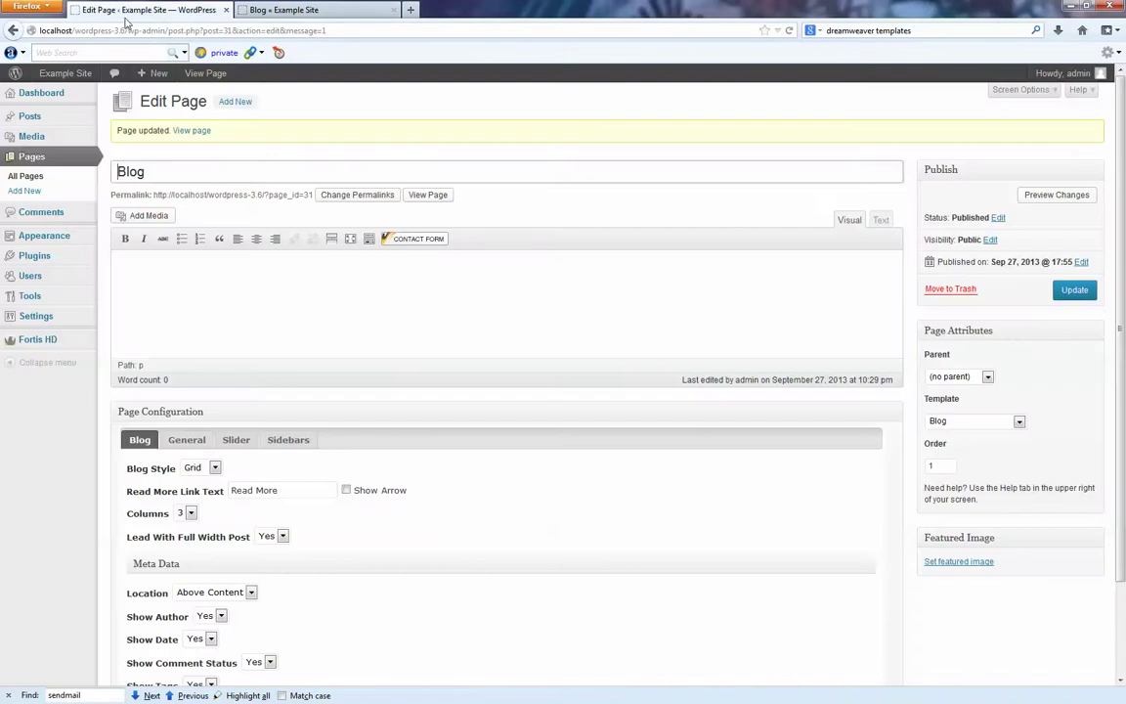
pyautogui.click(187, 513)
pyautogui.click(182, 529)
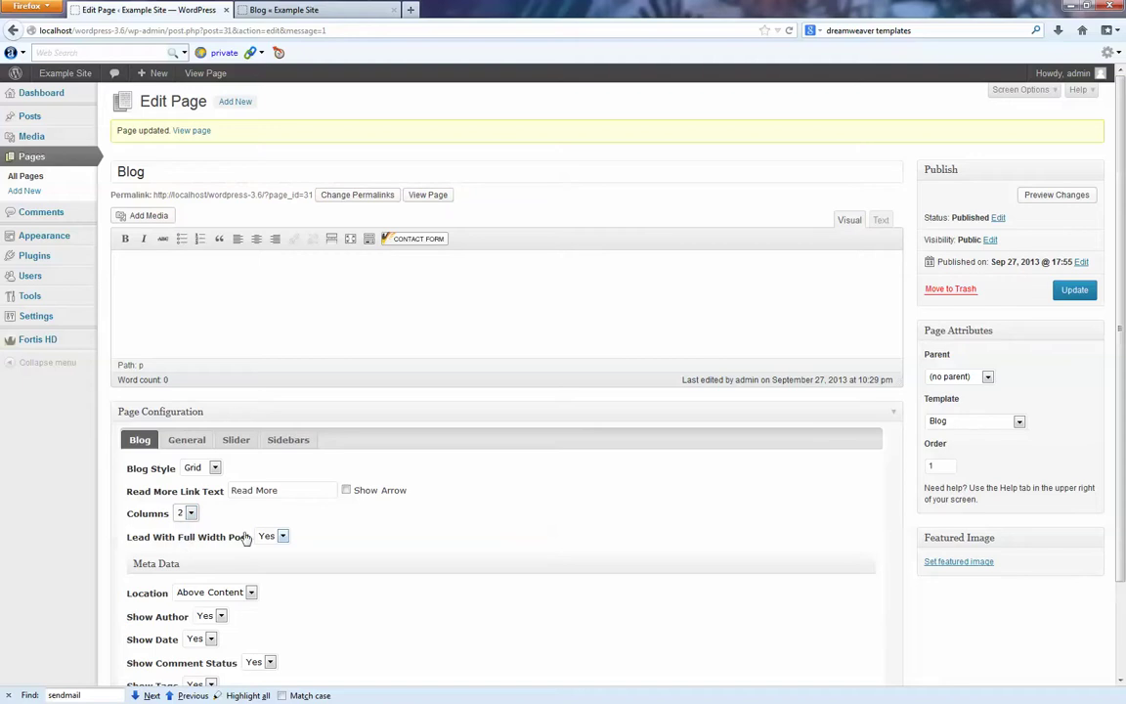
pyautogui.click(1074, 290)
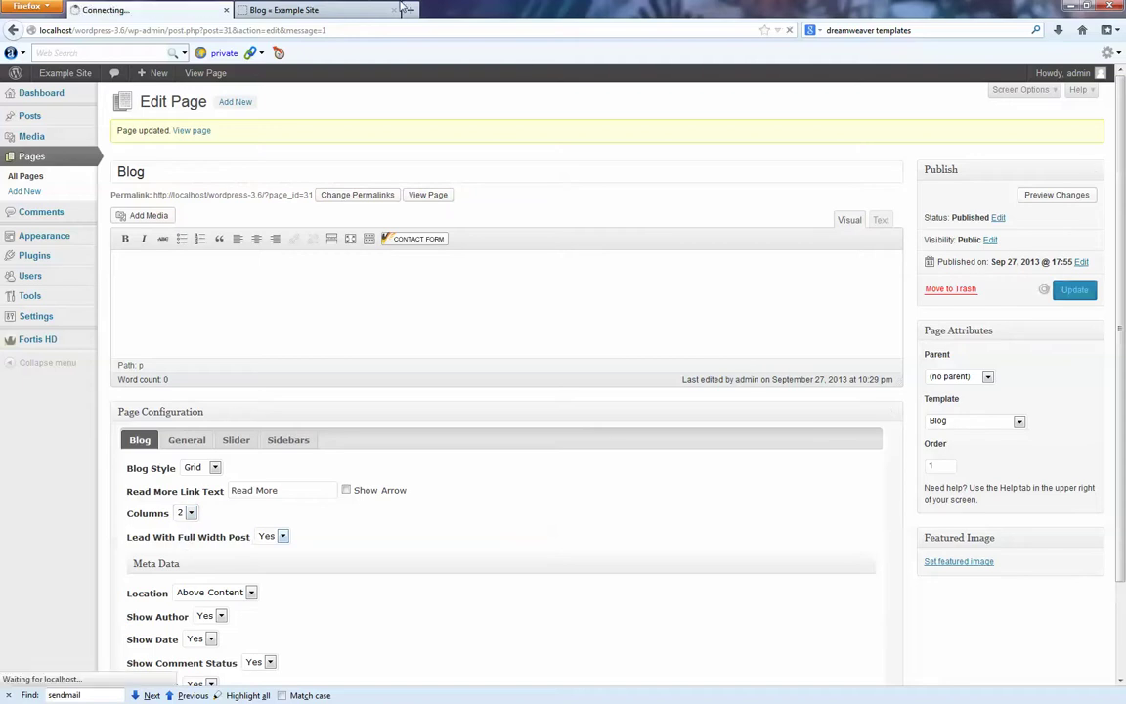
pyautogui.click(317, 10)
pyautogui.click(791, 31)
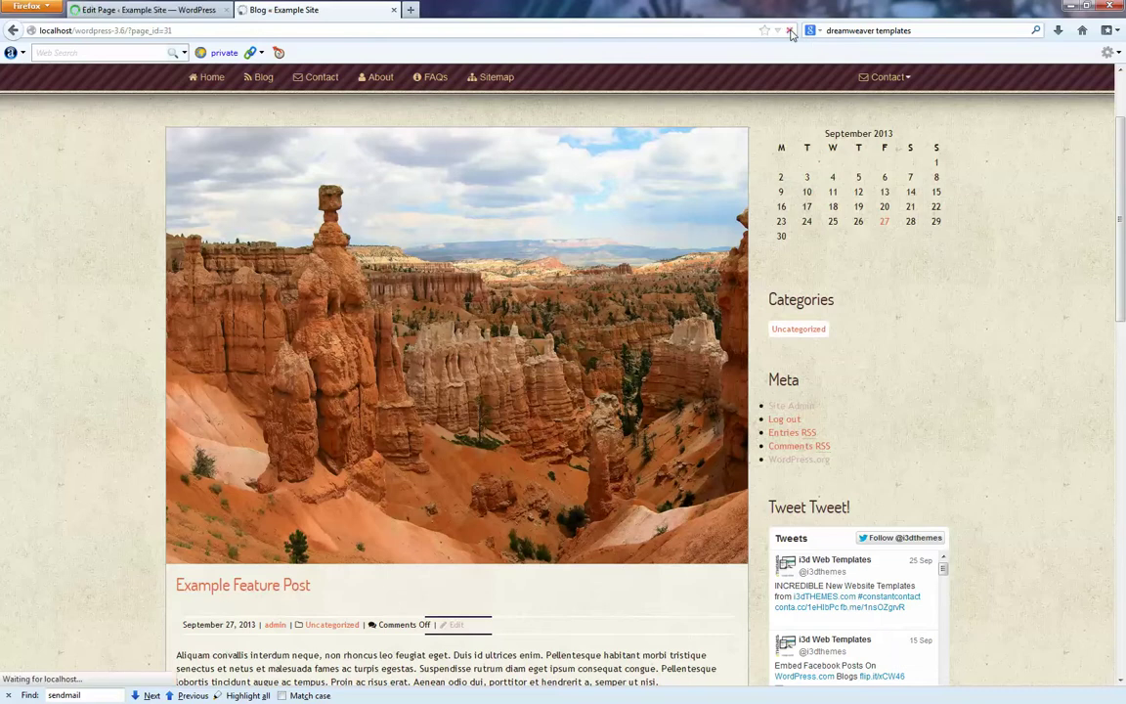
pyautogui.scroll(-3, 352, 430)
pyautogui.scroll(-4, 352, 430)
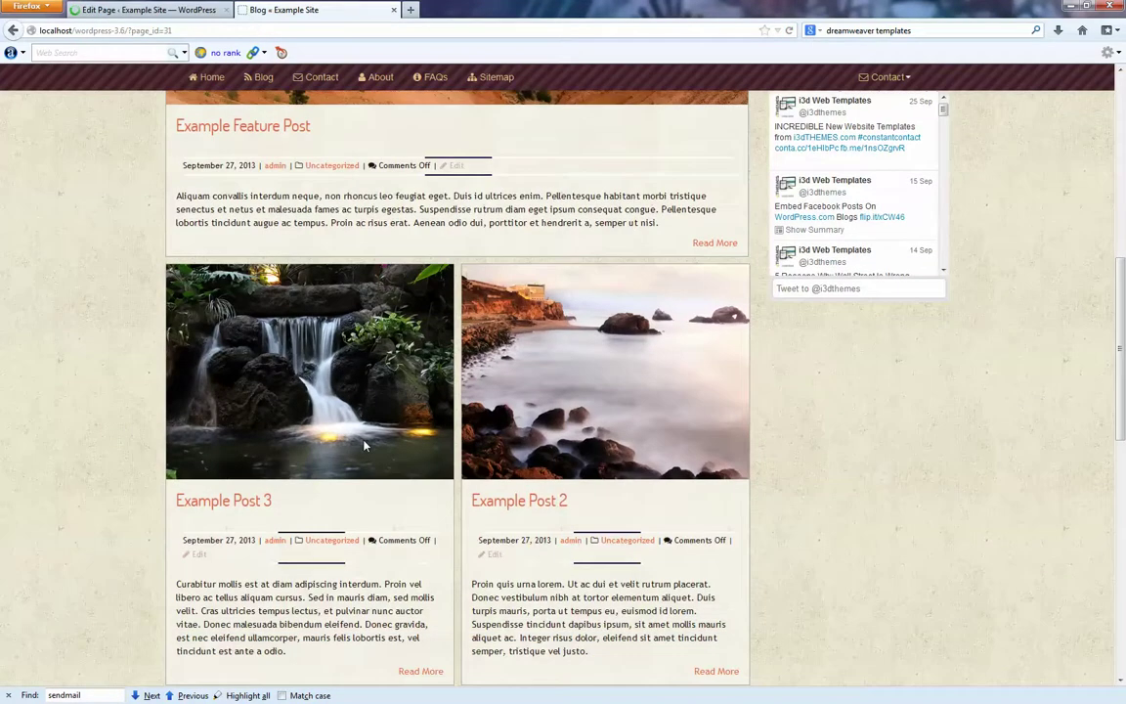
pyautogui.scroll(-3, 496, 432)
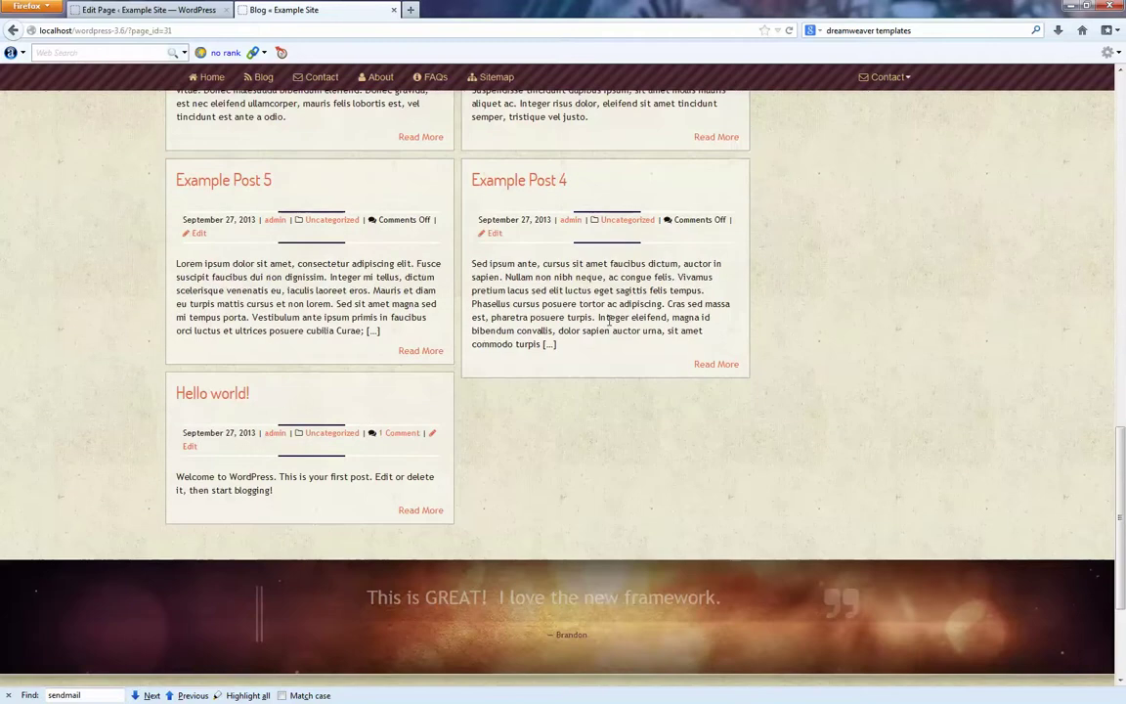
# Return to editing the Blog page and set its meta data location to Below Content.
pyautogui.scroll(1, 579, 281)
pyautogui.scroll(4, 579, 281)
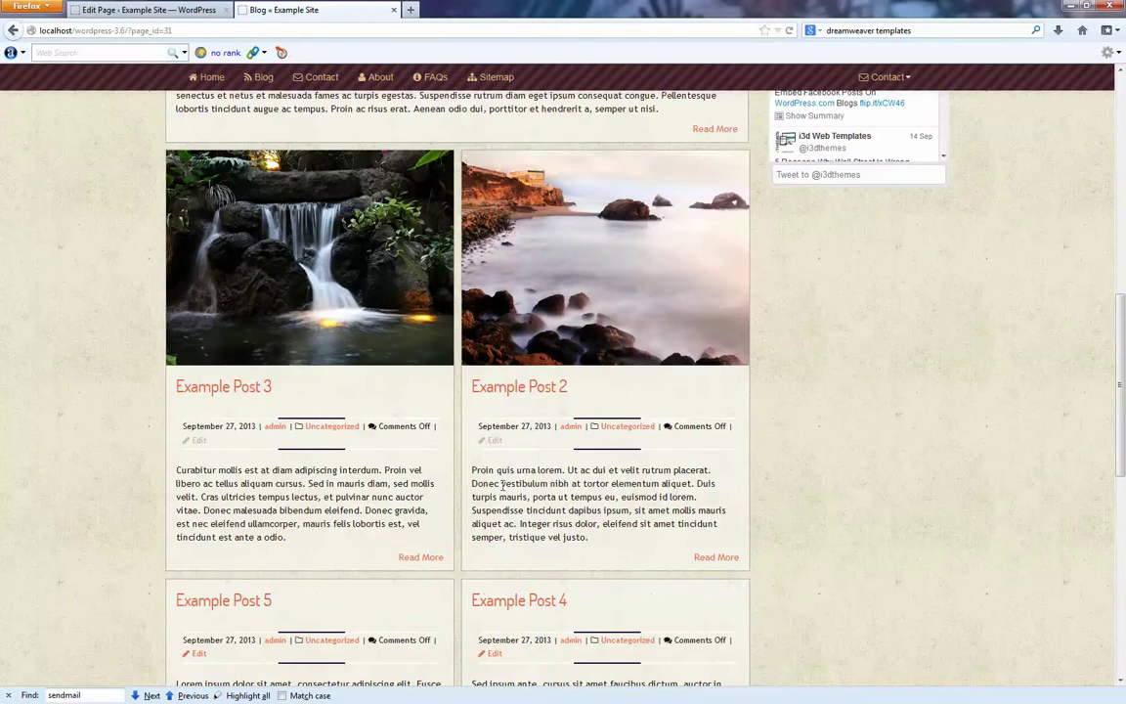
pyautogui.moveTo(501, 483); pyautogui.dragTo(587, 525)
pyautogui.click(588, 525)
pyautogui.click(196, 10)
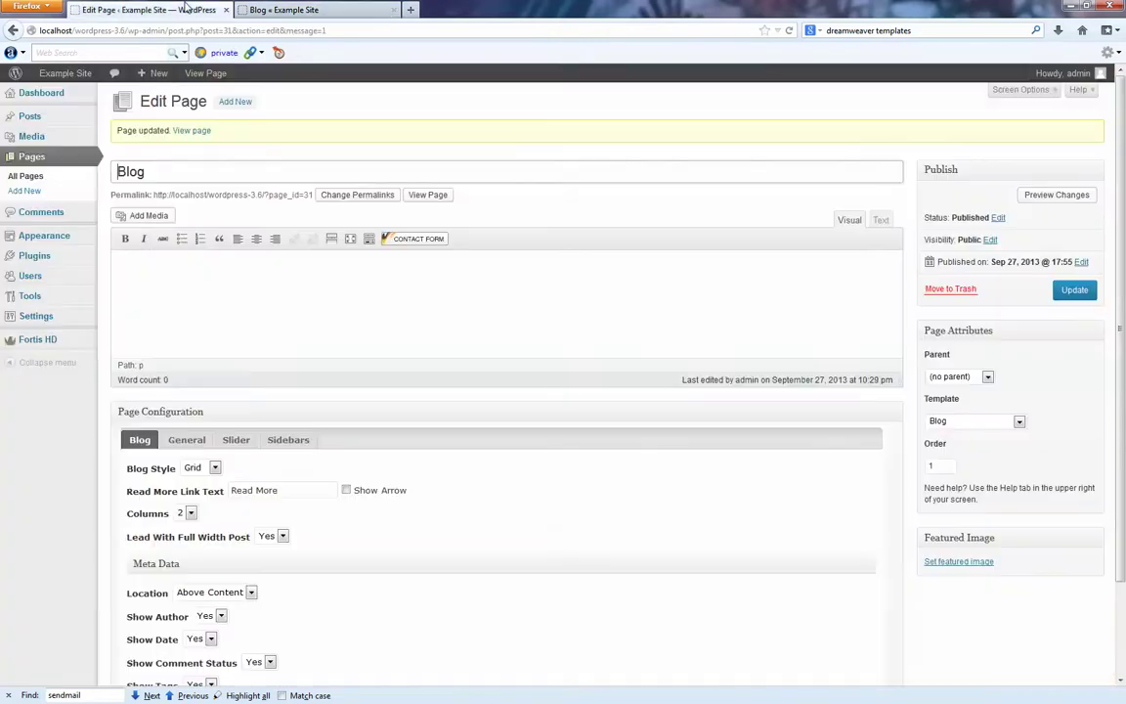
pyautogui.scroll(-2, 375, 558)
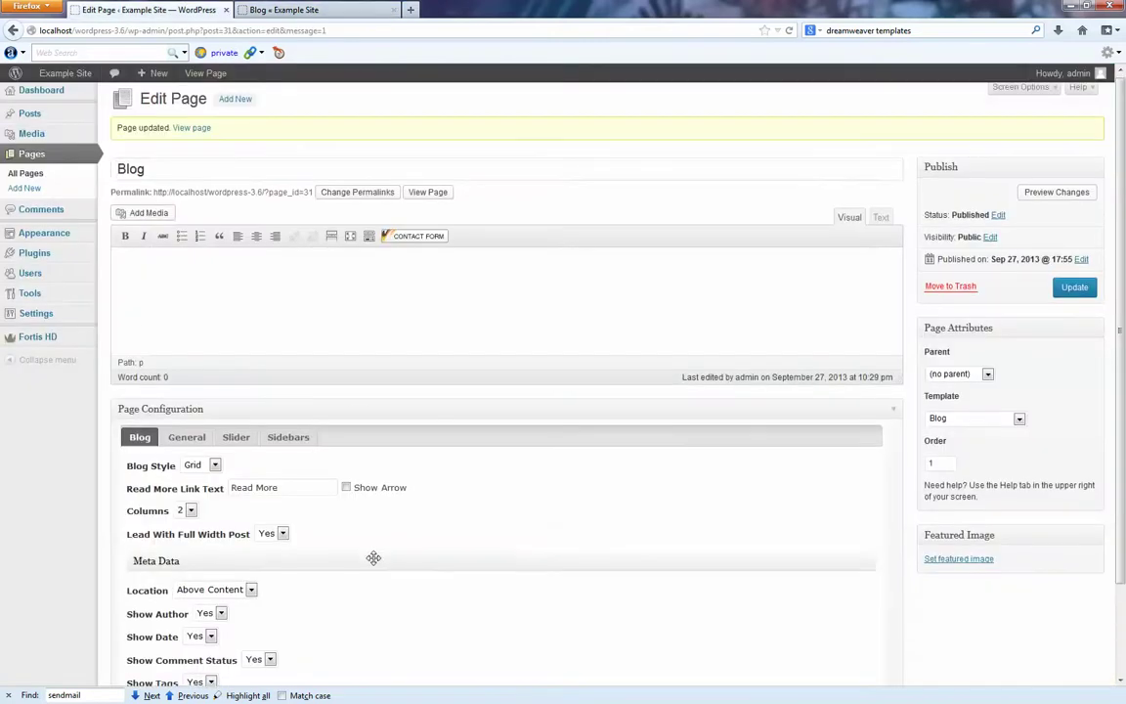
pyautogui.click(221, 518)
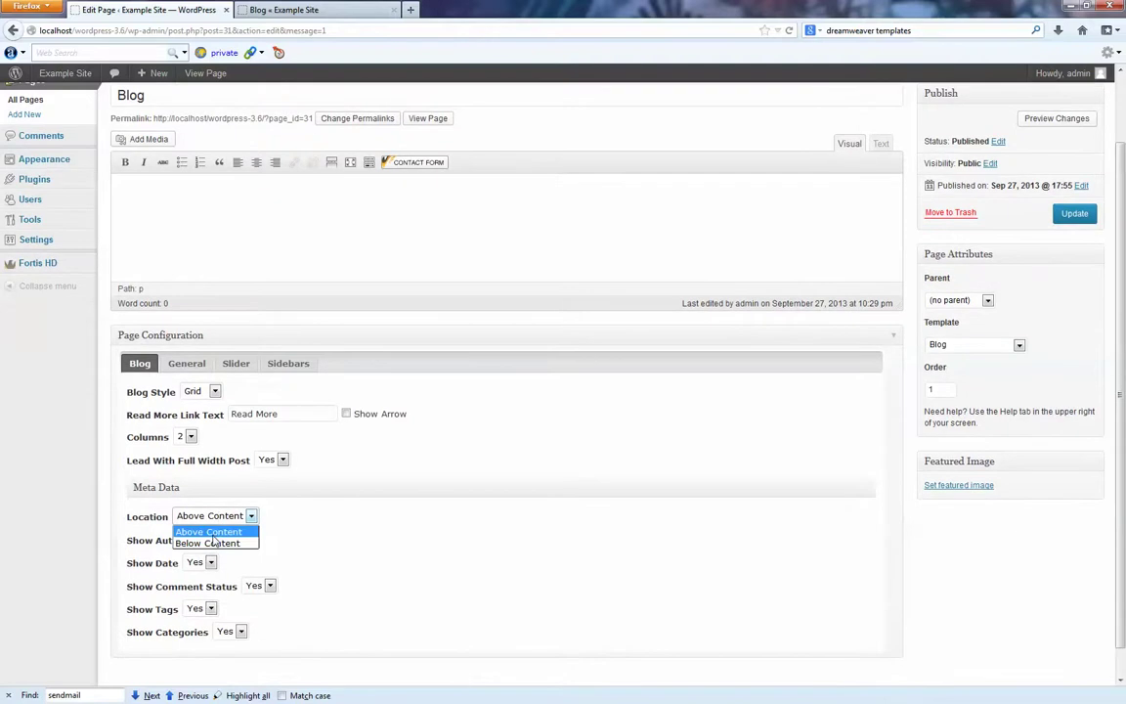
pyautogui.click(209, 543)
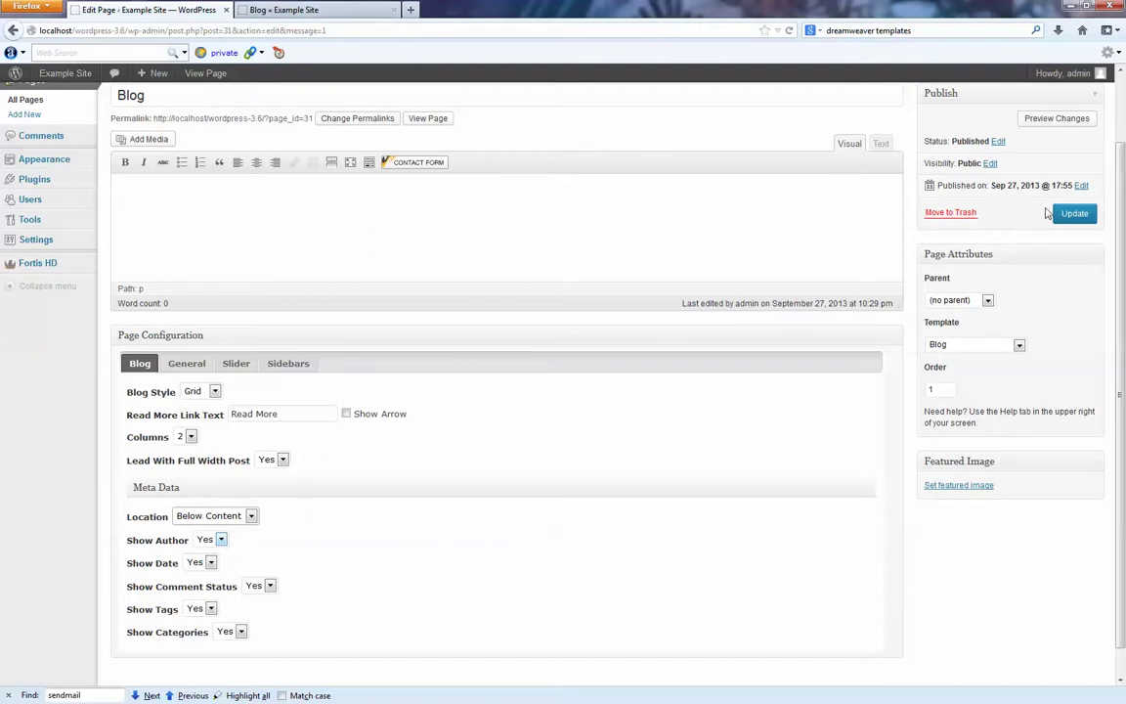
# Update the Blog page and reload the live blog to check where the posts' meta data sits.
pyautogui.click(1074, 213)
pyautogui.click(298, 9)
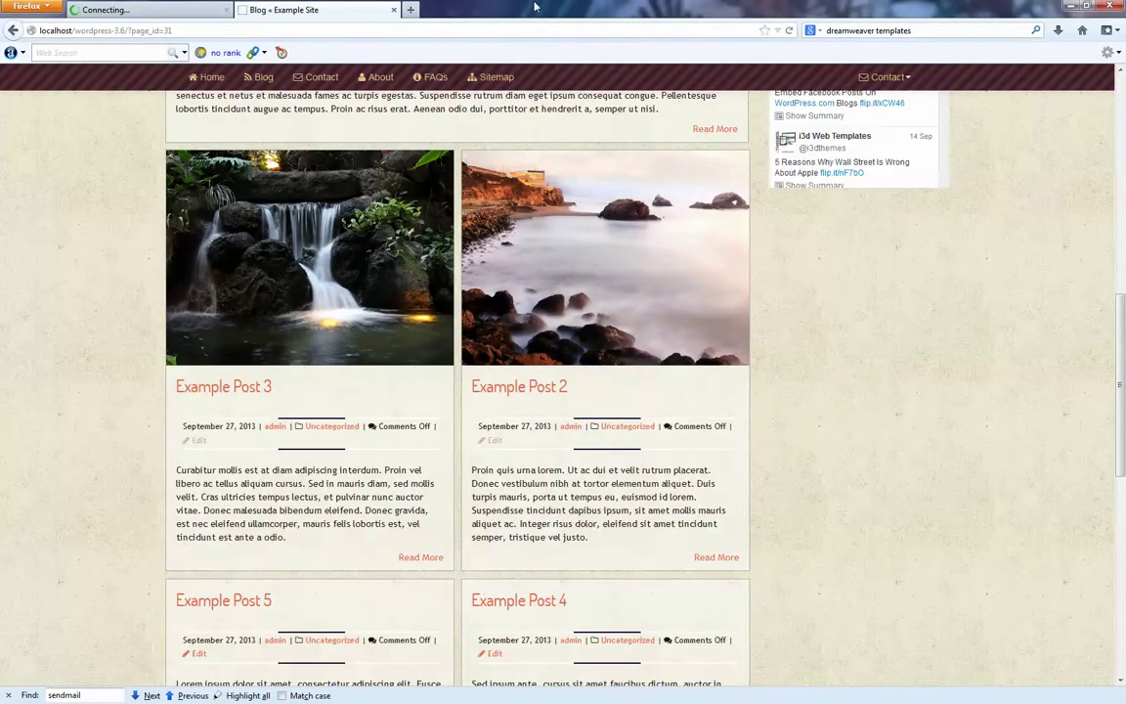
pyautogui.click(779, 30)
pyautogui.click(791, 33)
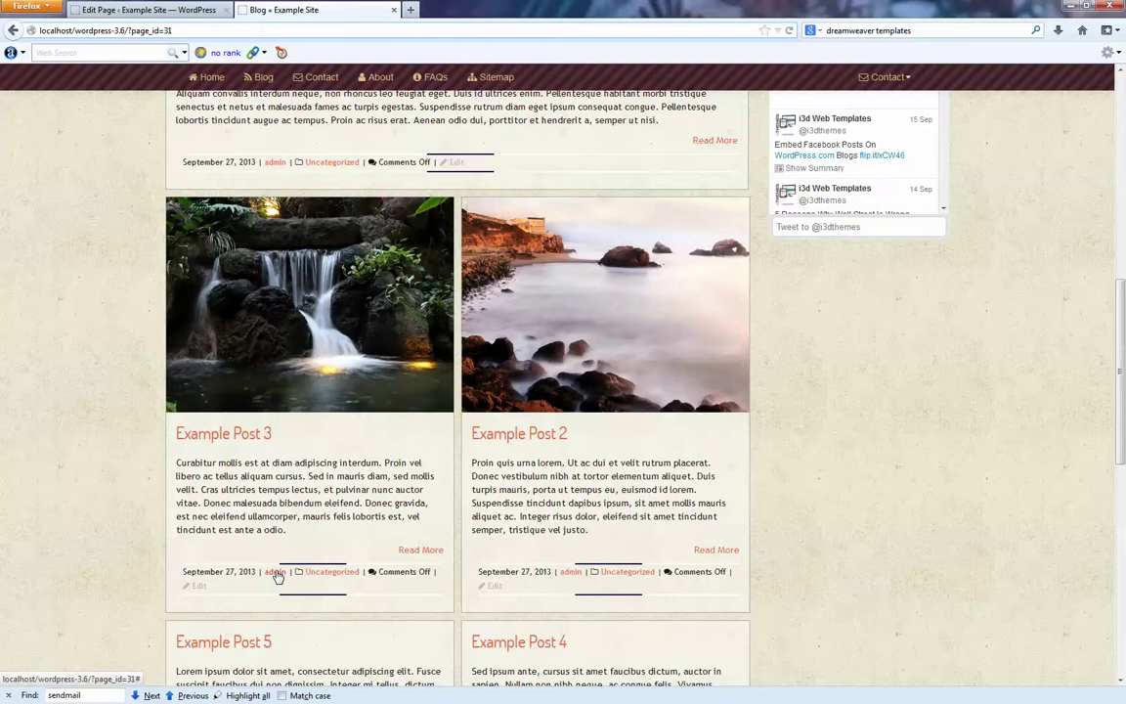
pyautogui.moveTo(278, 172)
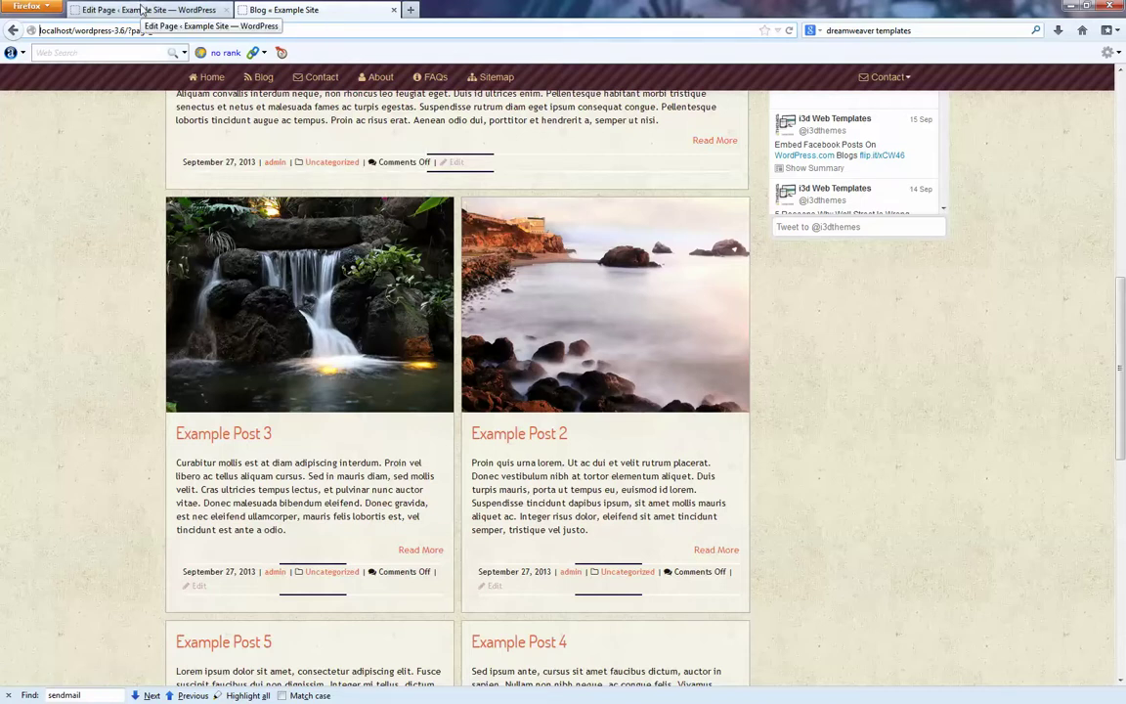
# Set Show Categories, Show Tags and Show Comment Status to No for the Blog page, update it and check the live blog.
pyautogui.click(143, 10)
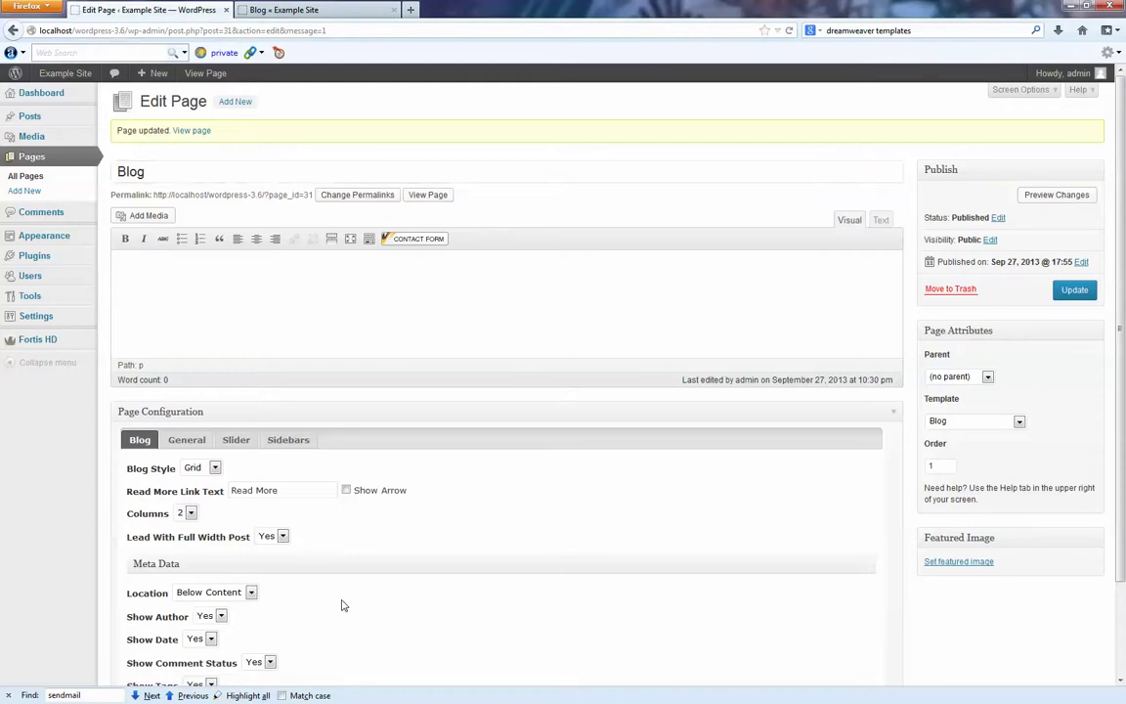
pyautogui.scroll(-1, 328, 606)
pyautogui.scroll(-1, 310, 608)
pyautogui.click(242, 633)
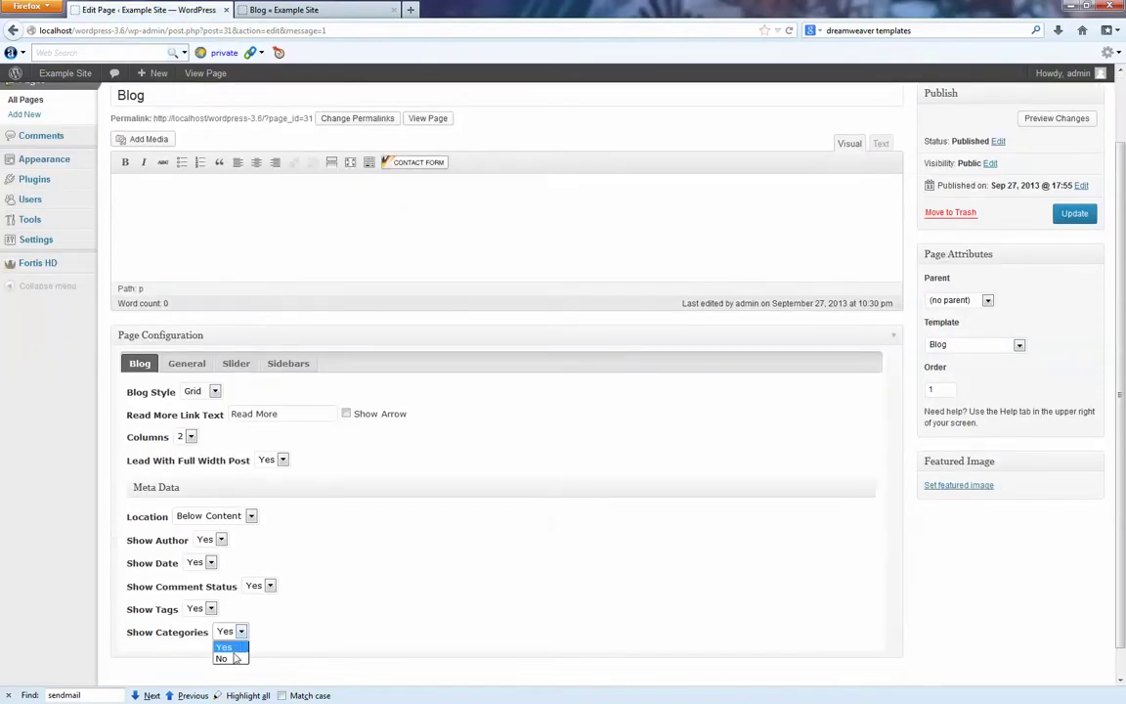
pyautogui.click(225, 656)
pyautogui.click(203, 609)
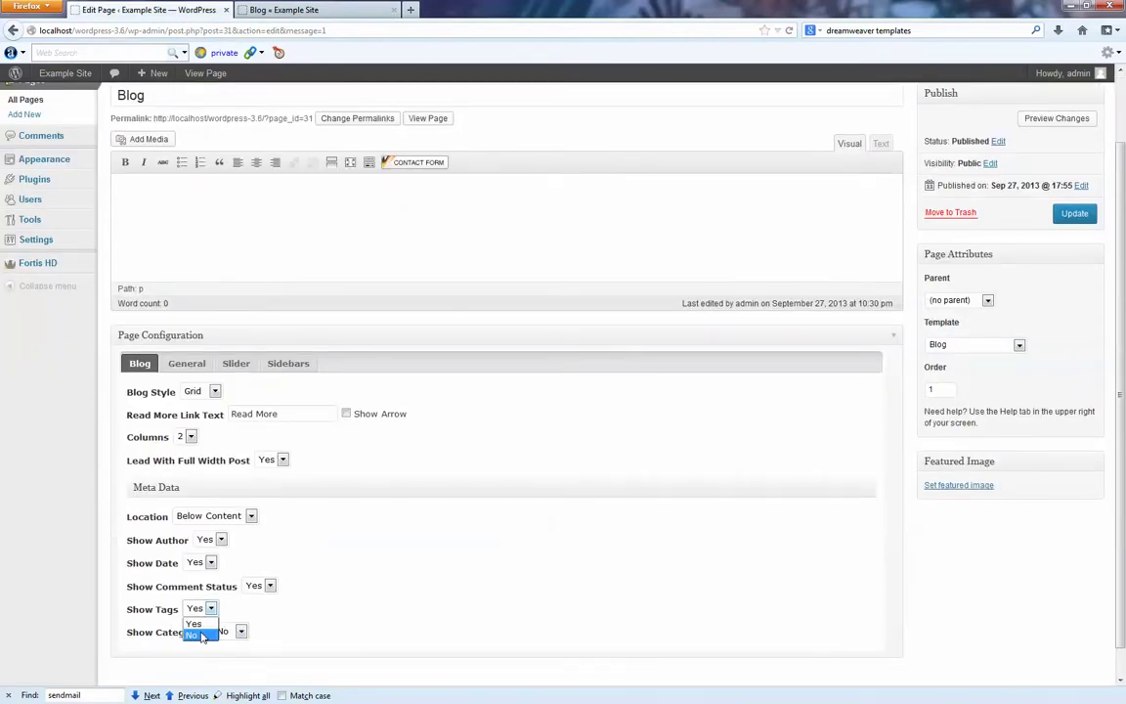
pyautogui.click(201, 636)
pyautogui.click(266, 586)
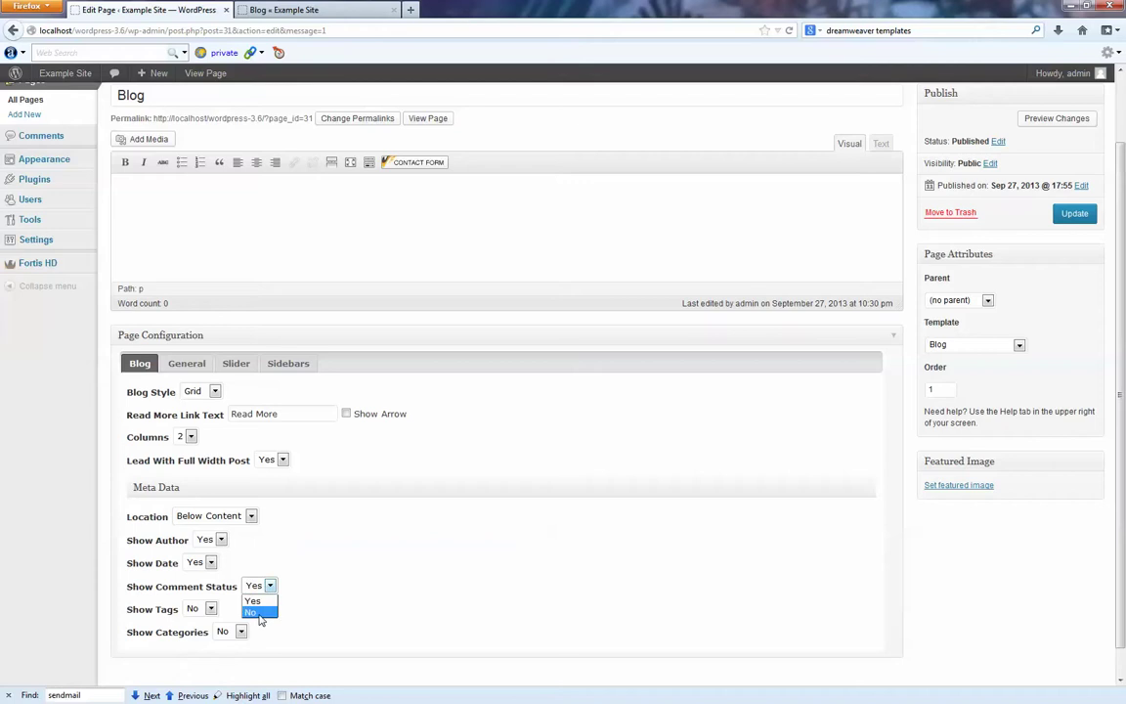
pyautogui.click(256, 613)
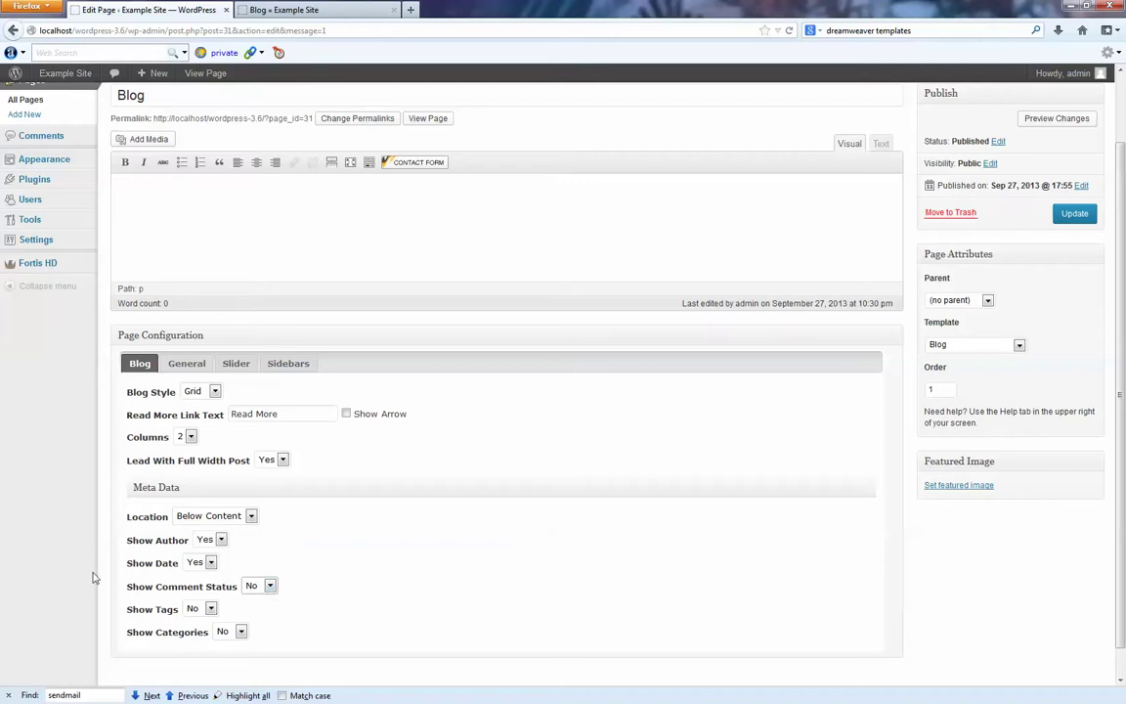
pyautogui.click(1074, 213)
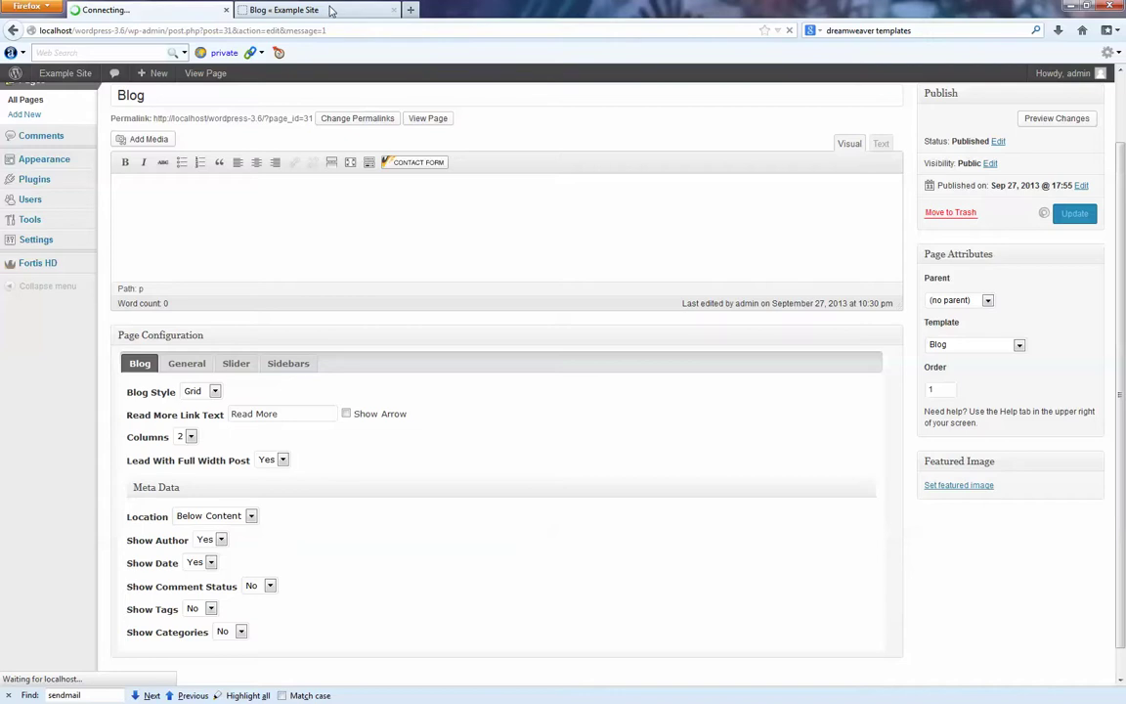
pyautogui.click(330, 10)
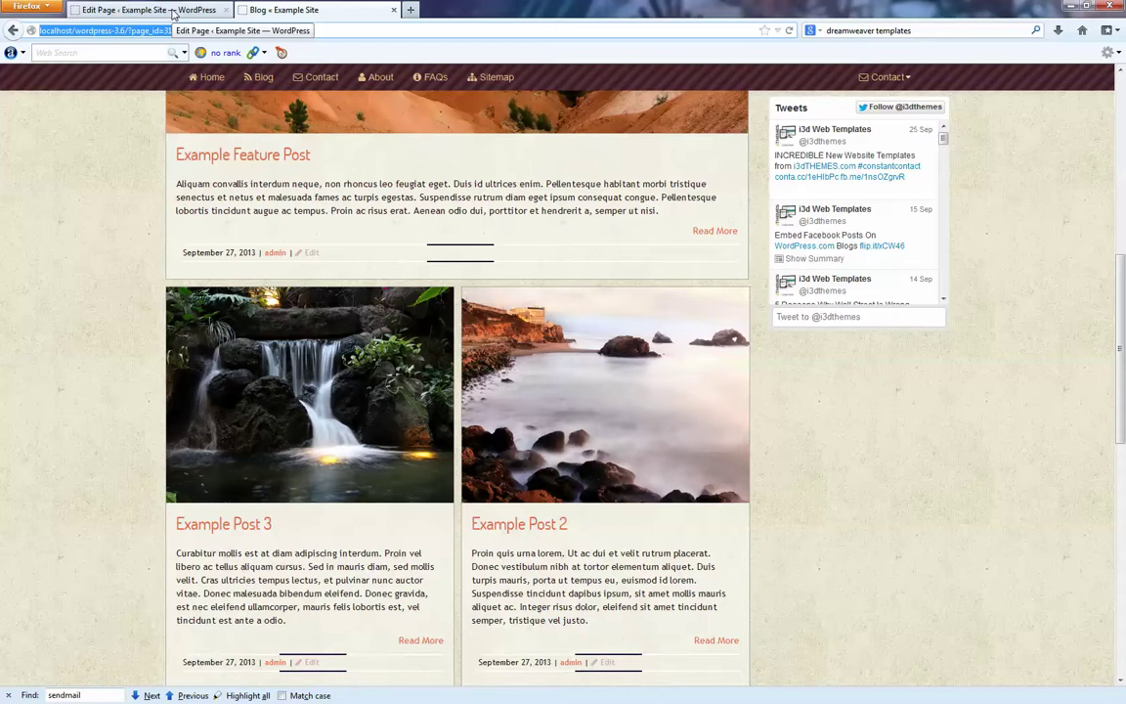
# Enable Show Arrow for the Blog page's Read More link, update the page and reload the live blog to check the links.
pyautogui.click(173, 13)
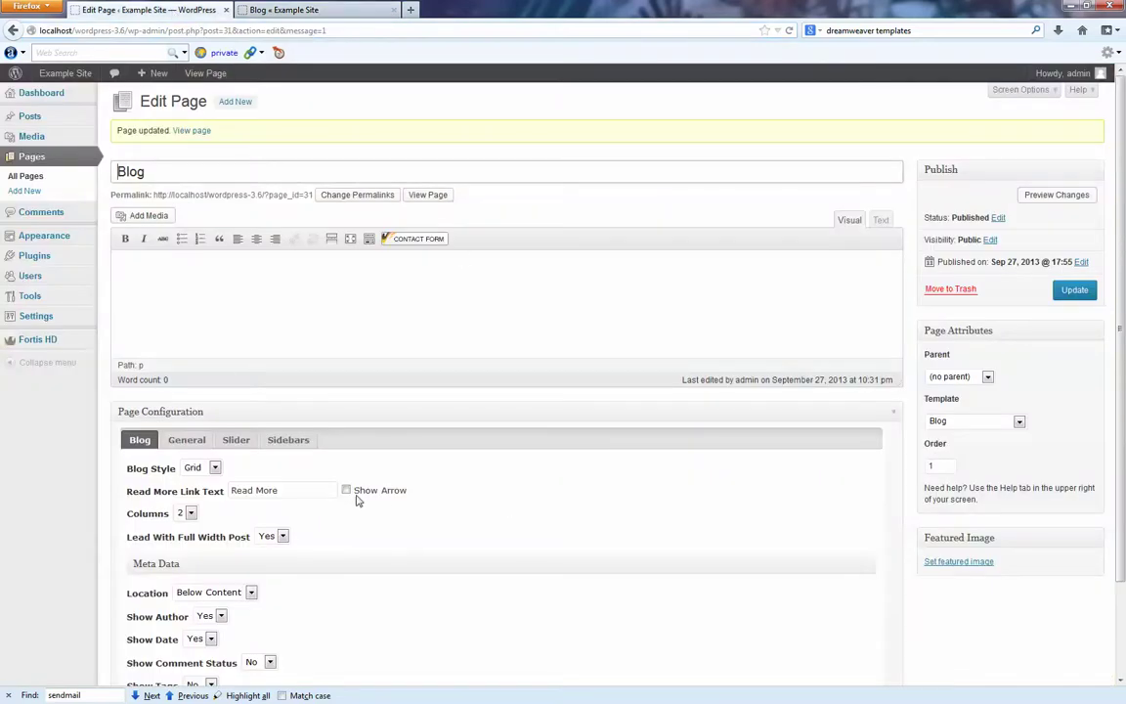
pyautogui.click(1074, 290)
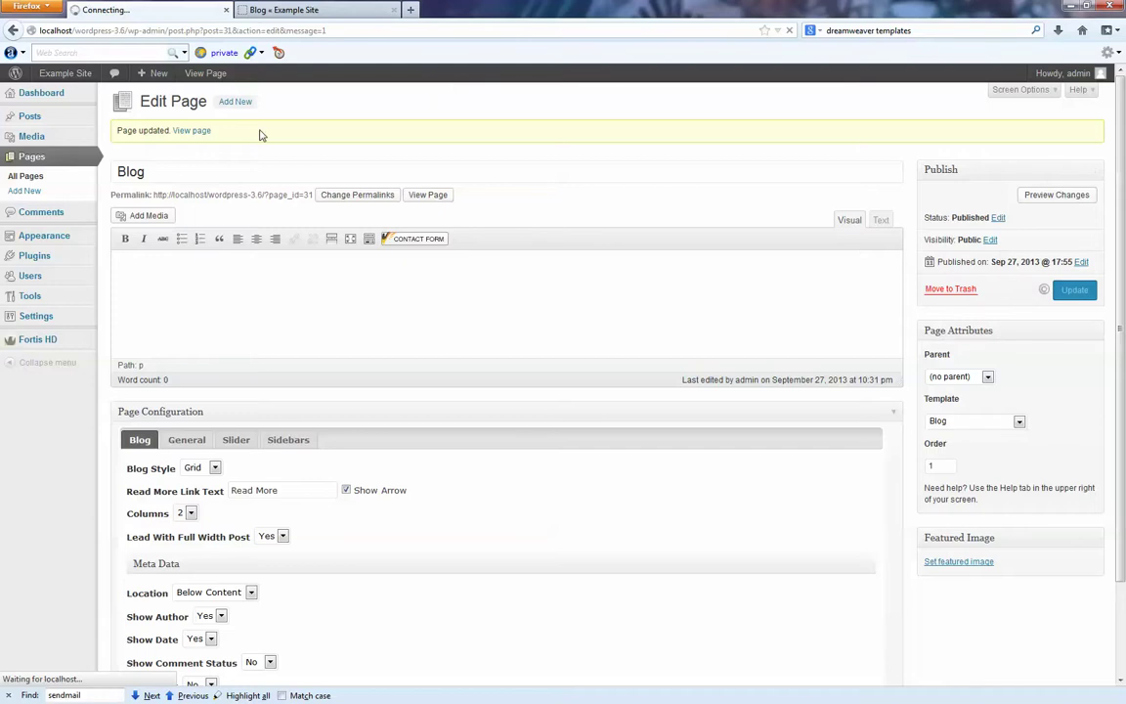
pyautogui.click(311, 9)
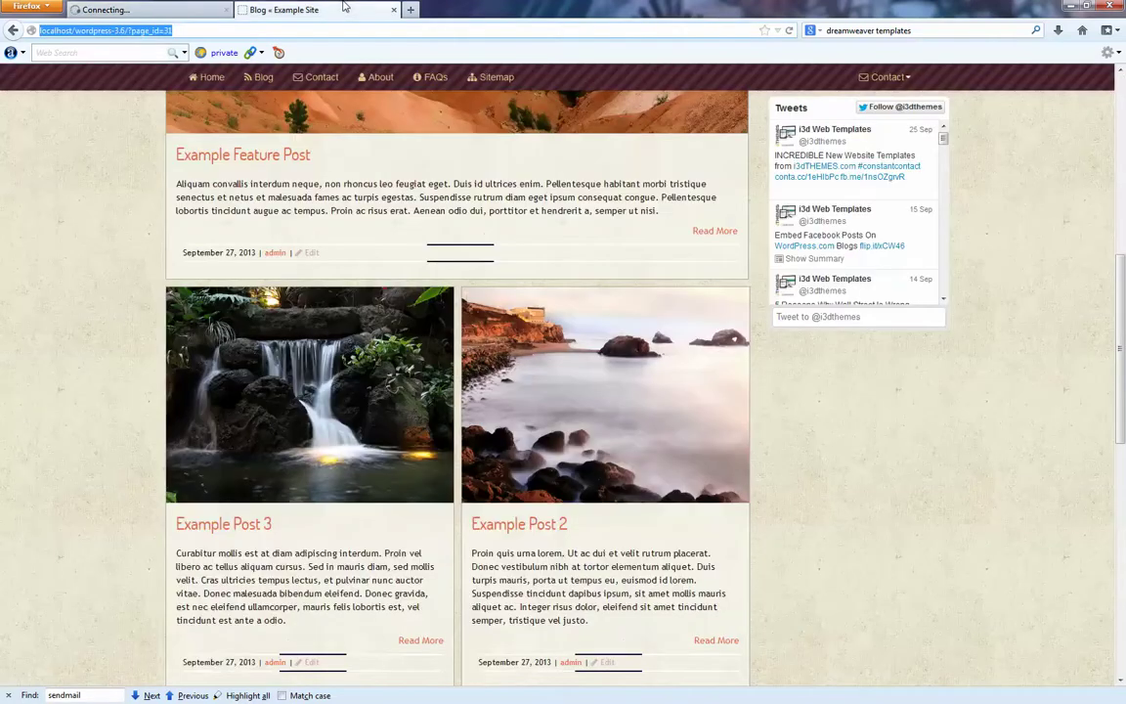
pyautogui.click(789, 30)
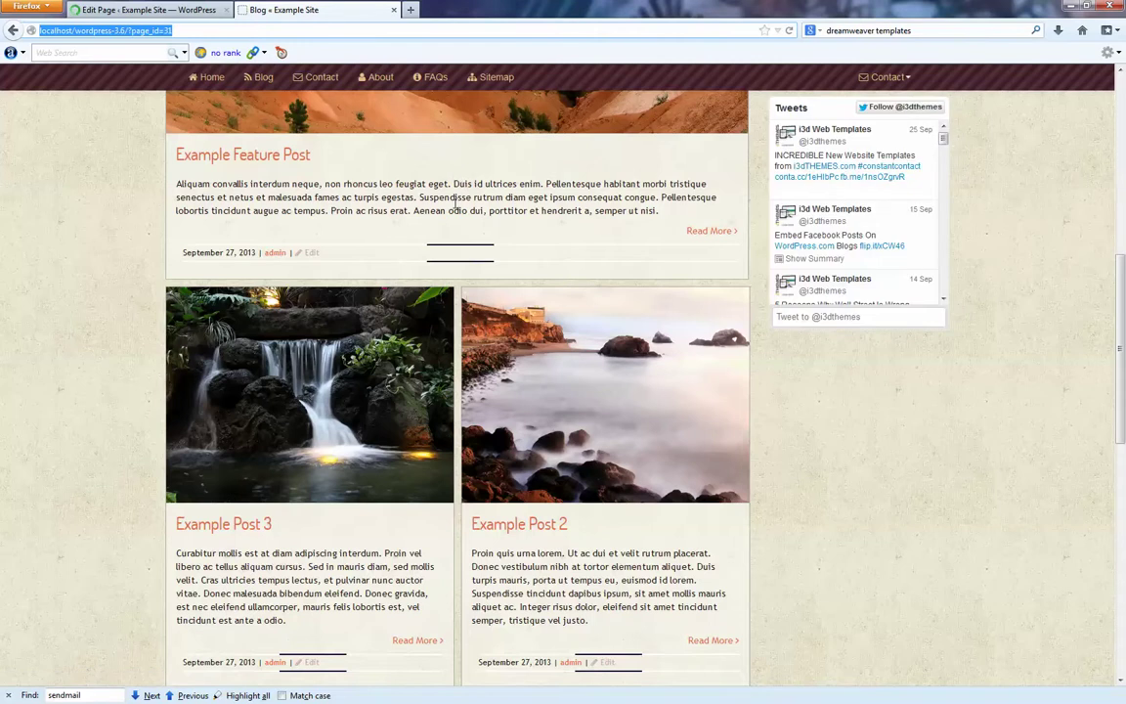
pyautogui.scroll(1, 455, 202)
pyautogui.scroll(-2, 455, 207)
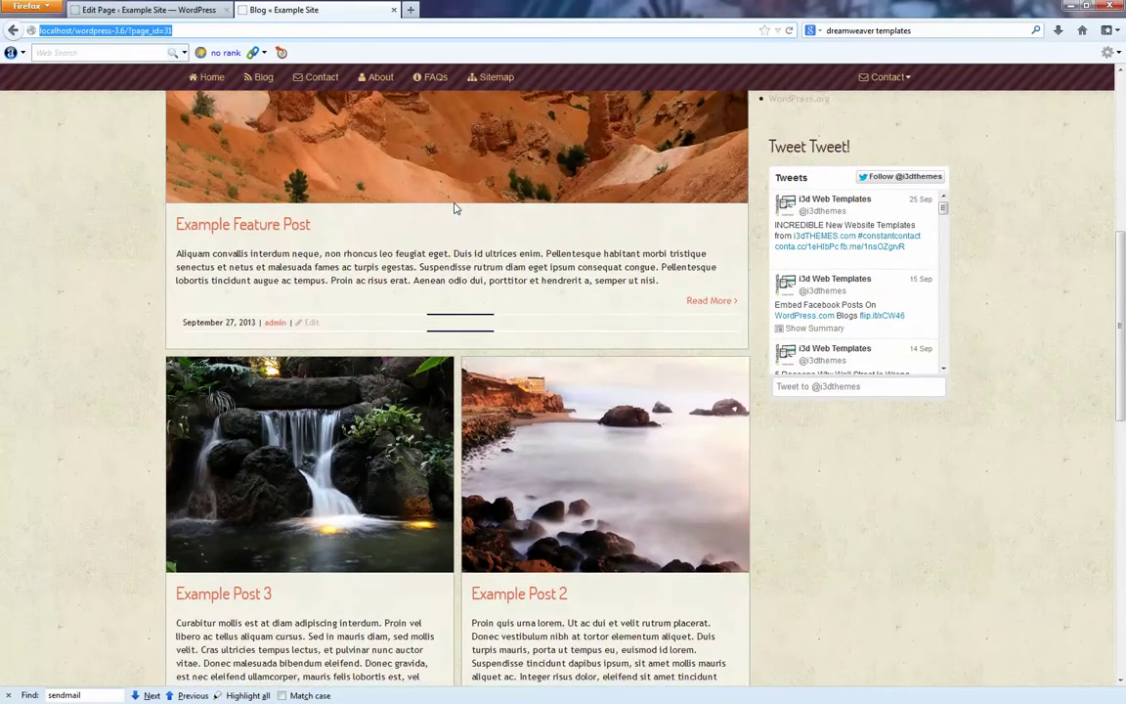